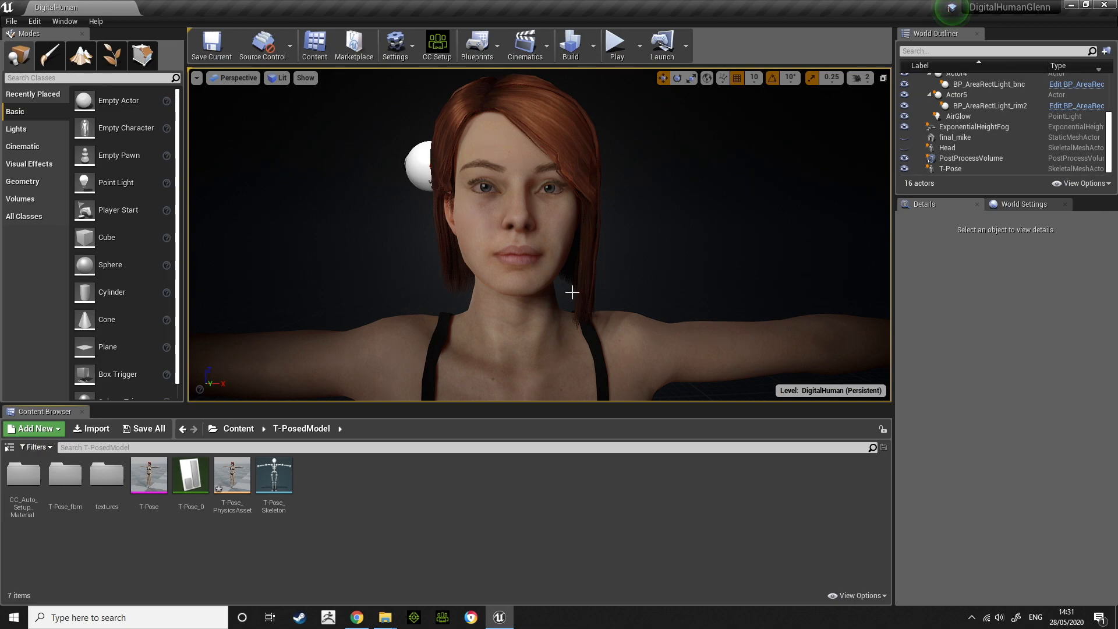
- Open the T-Pose skeletal mesh from the T-PosedModel folder and display it in mesh editing mode
left_click(589, 275)
left_click(669, 260)
double_click(149, 474)
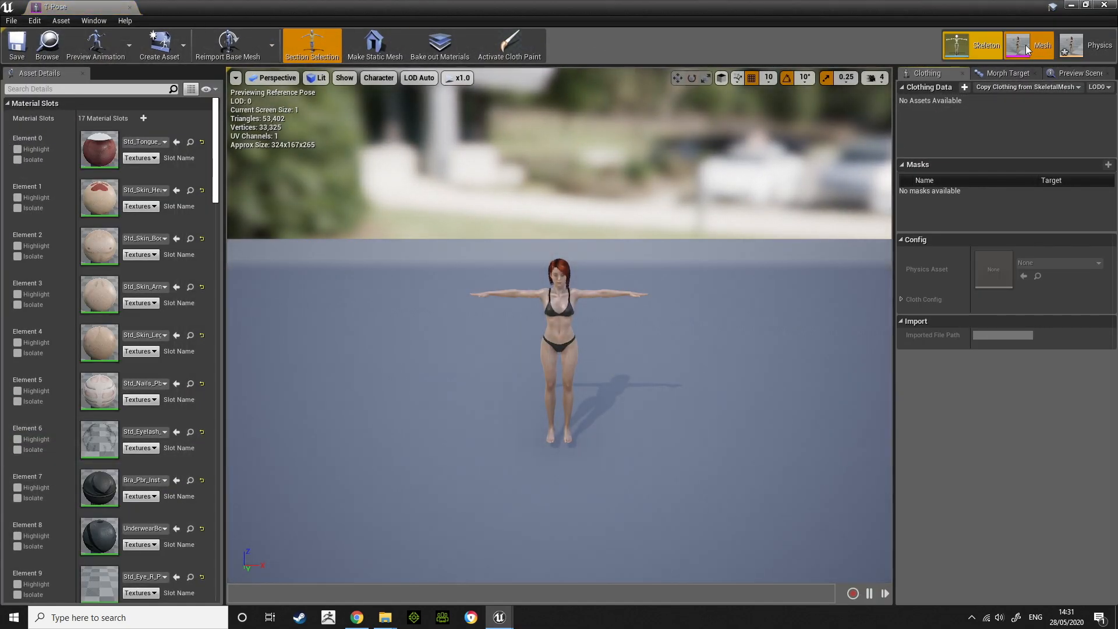
left_click(977, 51)
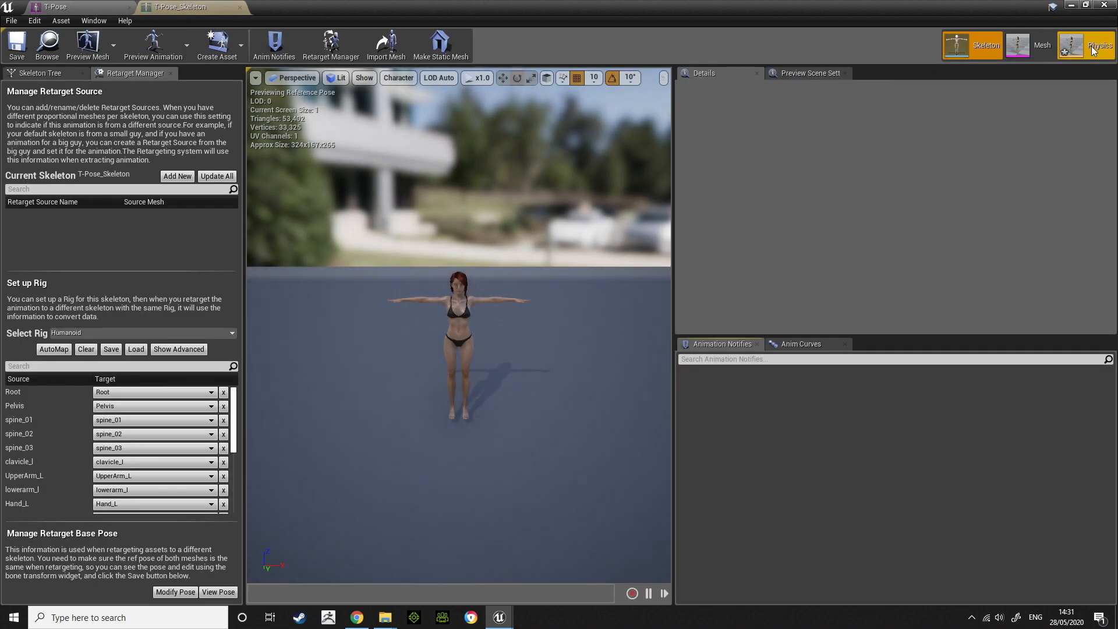
left_click(1036, 47)
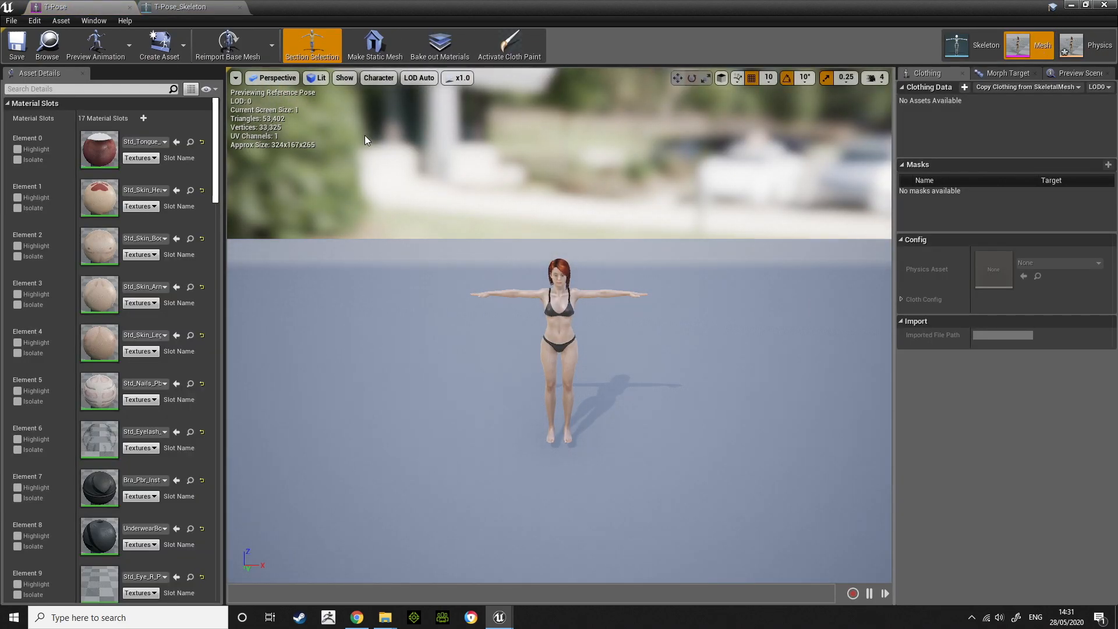
- Lower the preview camera speed to 1 and frame the character's head
scroll(576, 254, "up", 6)
right_click_drag(577, 254, 593, 215)
left_click(873, 77)
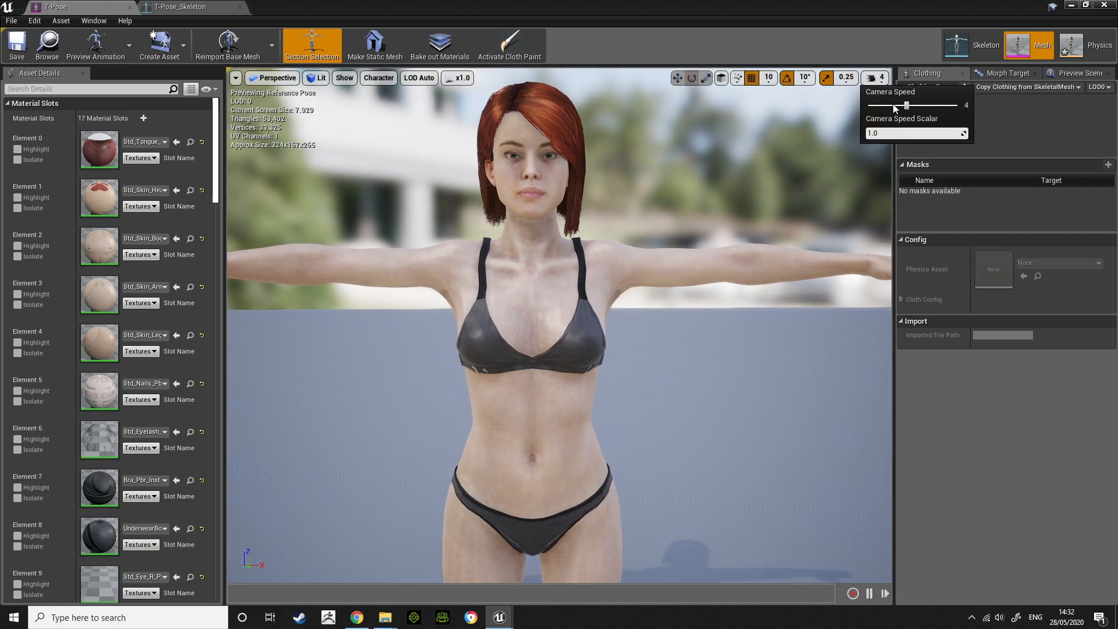
left_click_drag(885, 105, 871, 105)
right_click_drag(664, 221, 625, 225)
key("w")
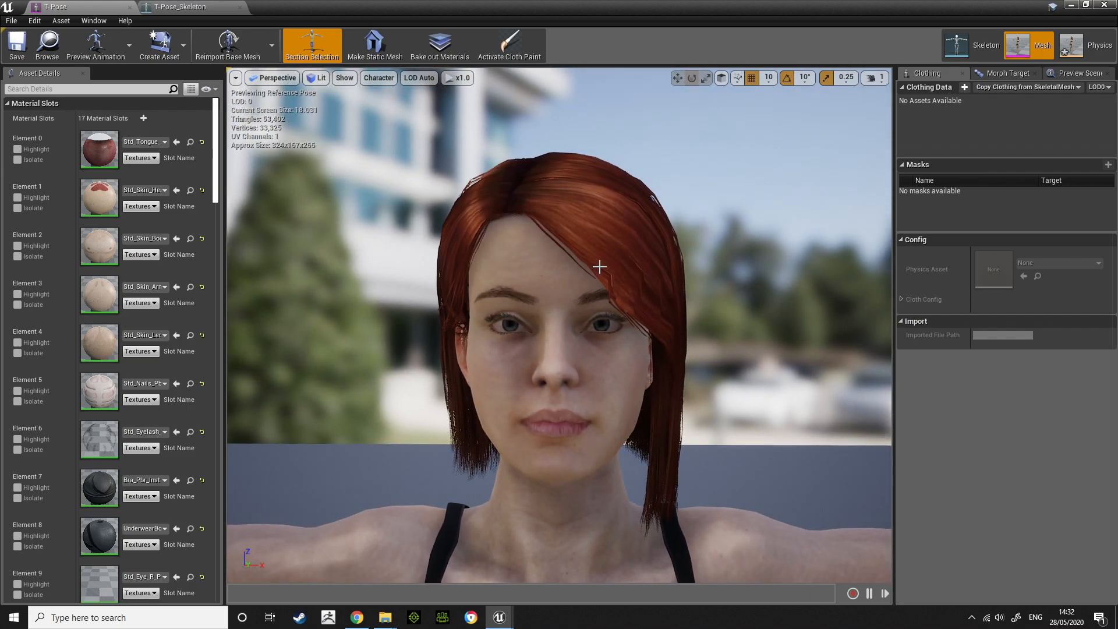
- Select the hair section of the mesh using Section Selection
left_click(656, 287)
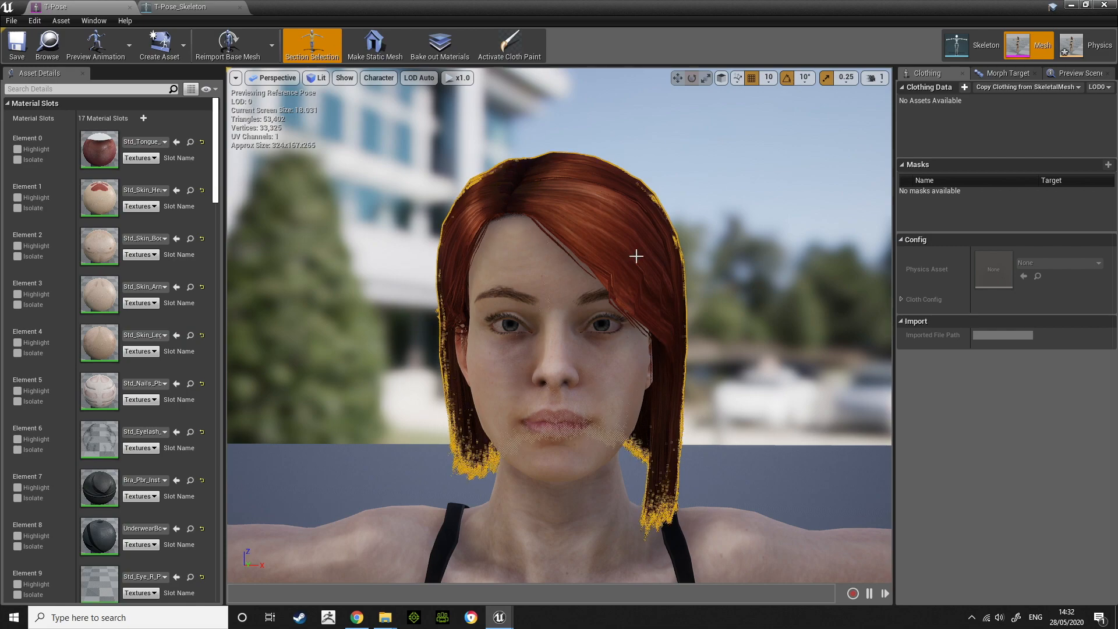
left_click(294, 35)
left_click(762, 306)
right_click_drag(761, 305, 769, 320)
key("s")
key("s")
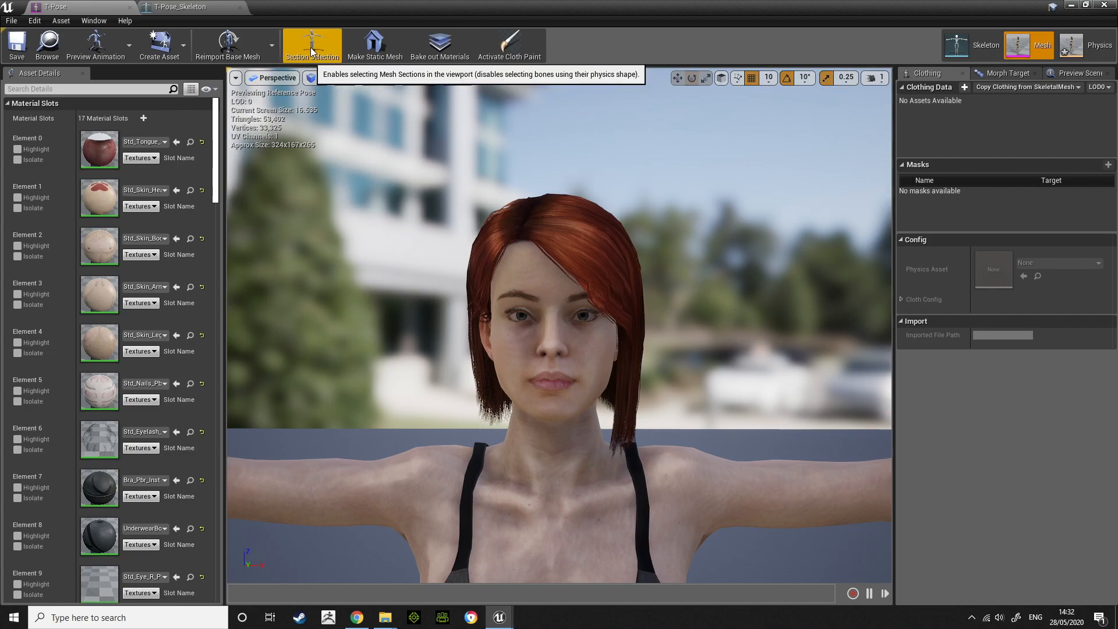
left_click(630, 361)
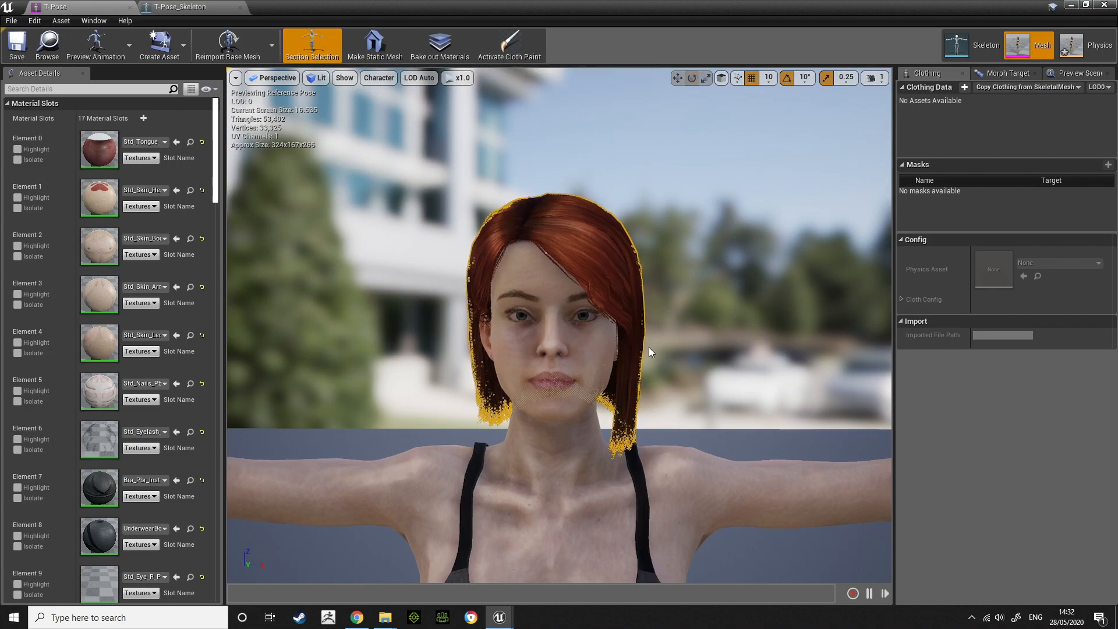
- Select the torso section and the head section of the mesh in turn
scroll(704, 421, "down", 3)
scroll(703, 420, "up", 2)
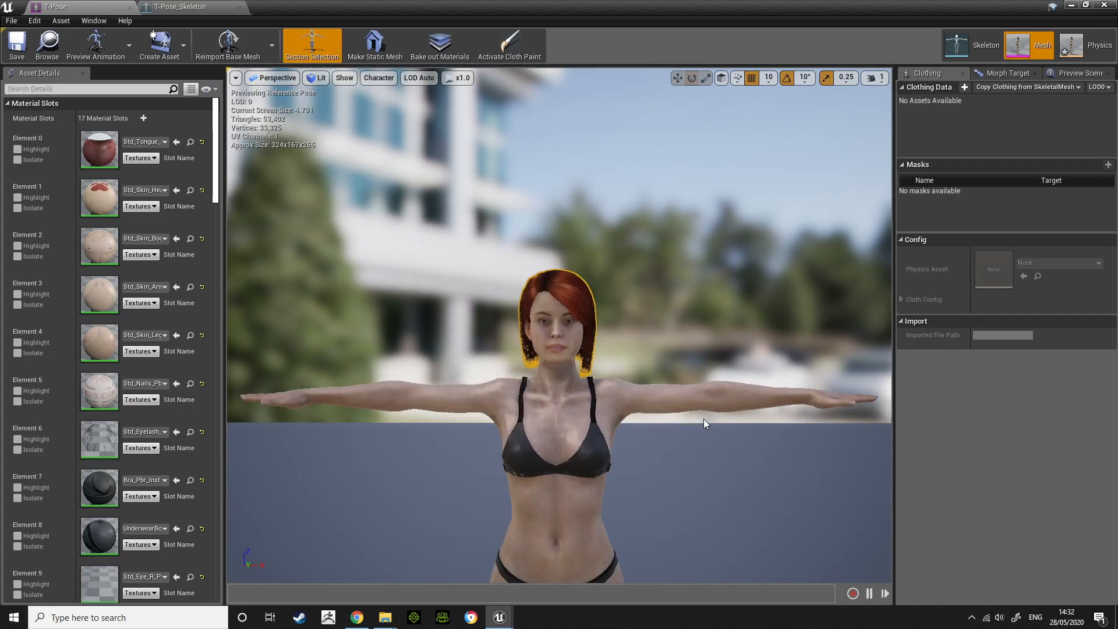
left_click(629, 401)
left_click(578, 421)
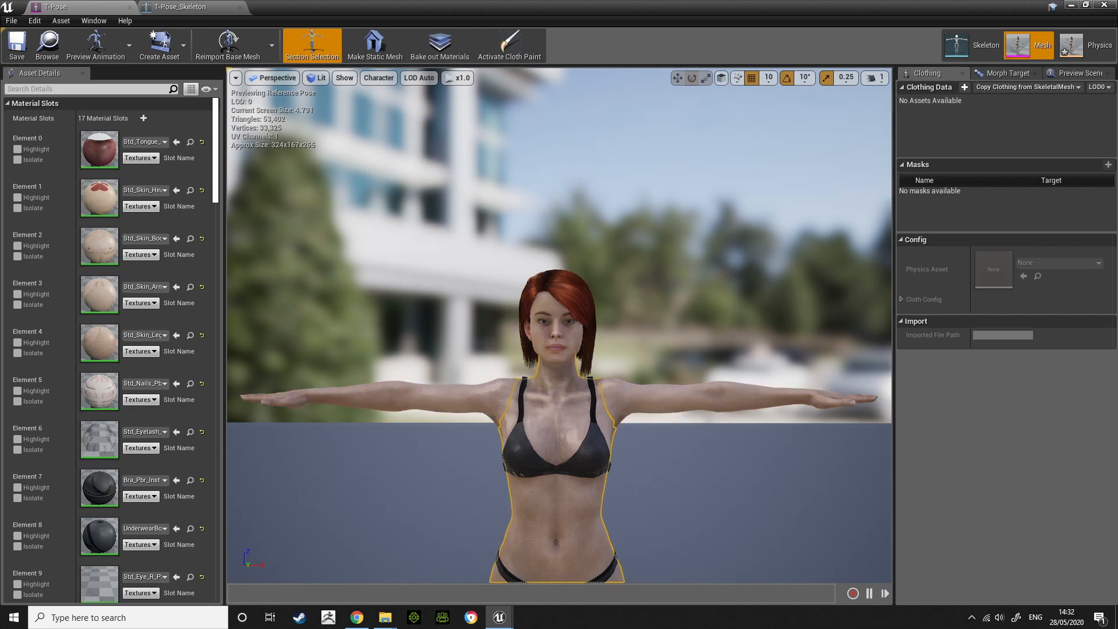
left_click(563, 348)
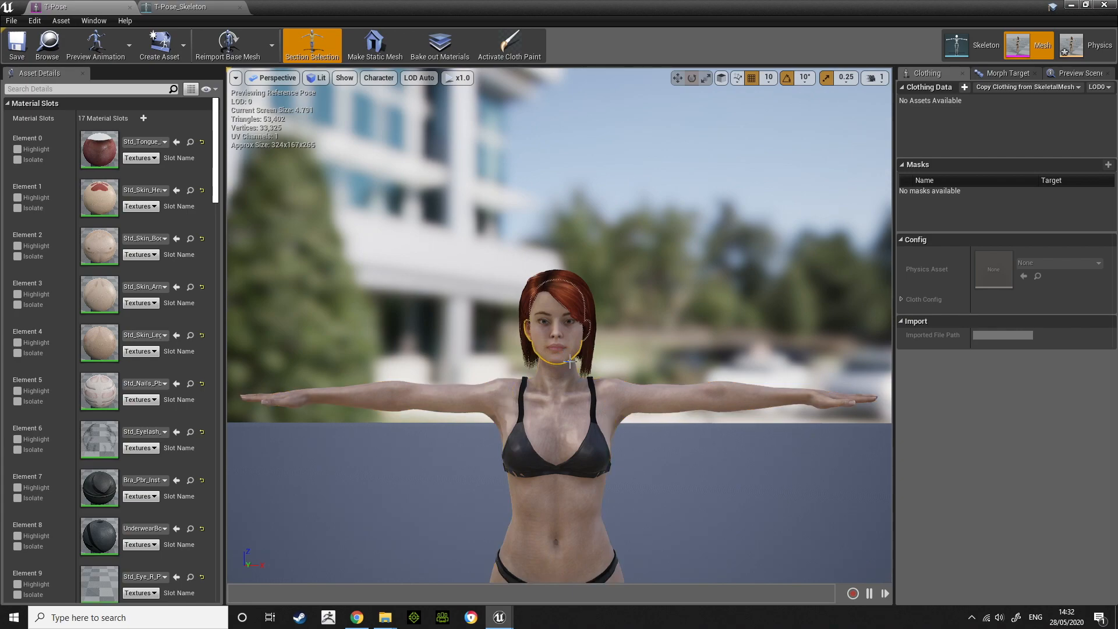
key("f")
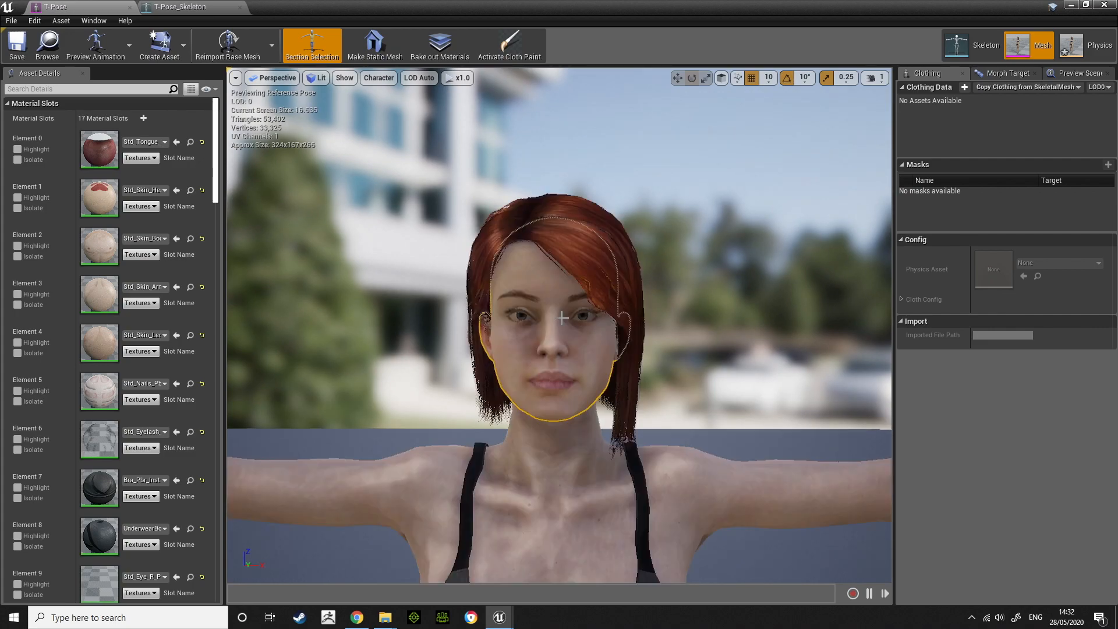
left_click(553, 342)
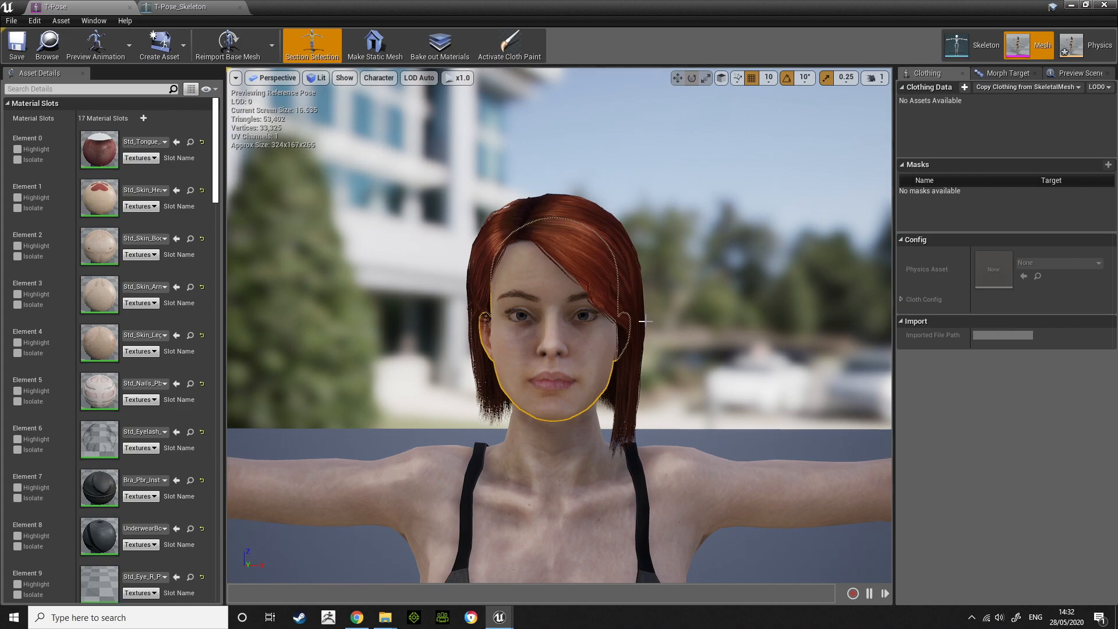
- Create clothing data from the hair section with the asset name T-Pose_Hair
left_click(644, 339)
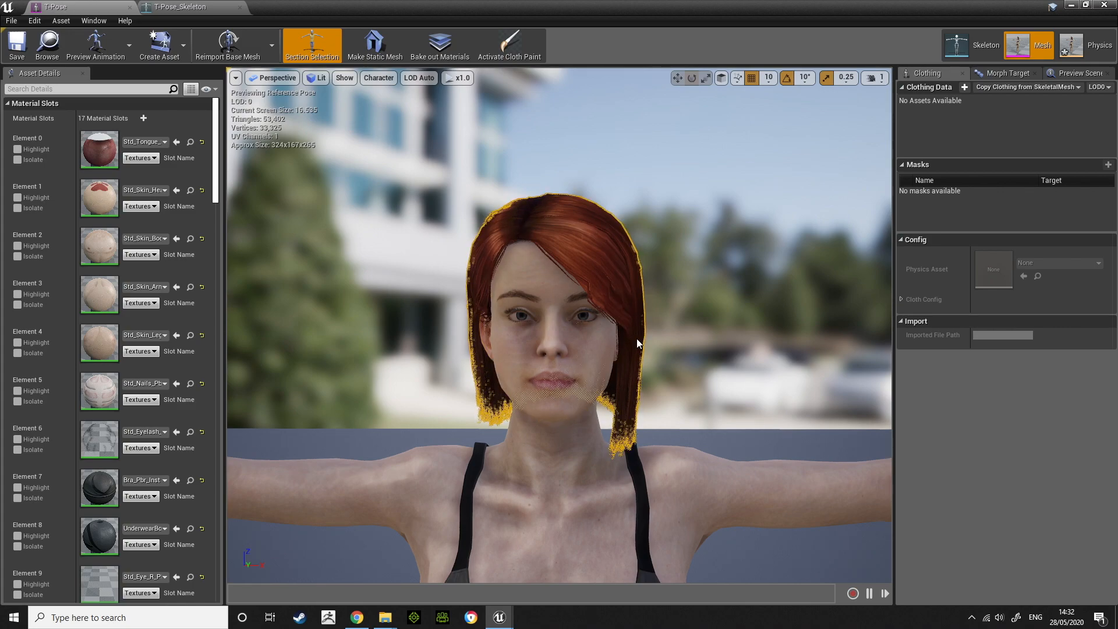
right_click(639, 340)
mouse_move(706, 401)
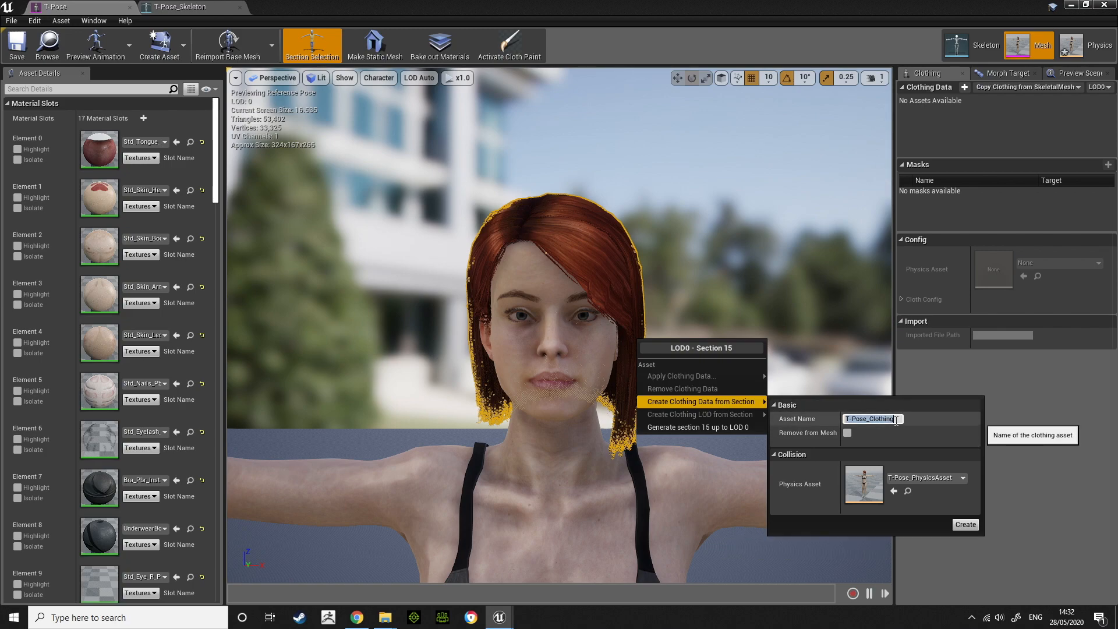
left_click_drag(896, 420, 867, 422)
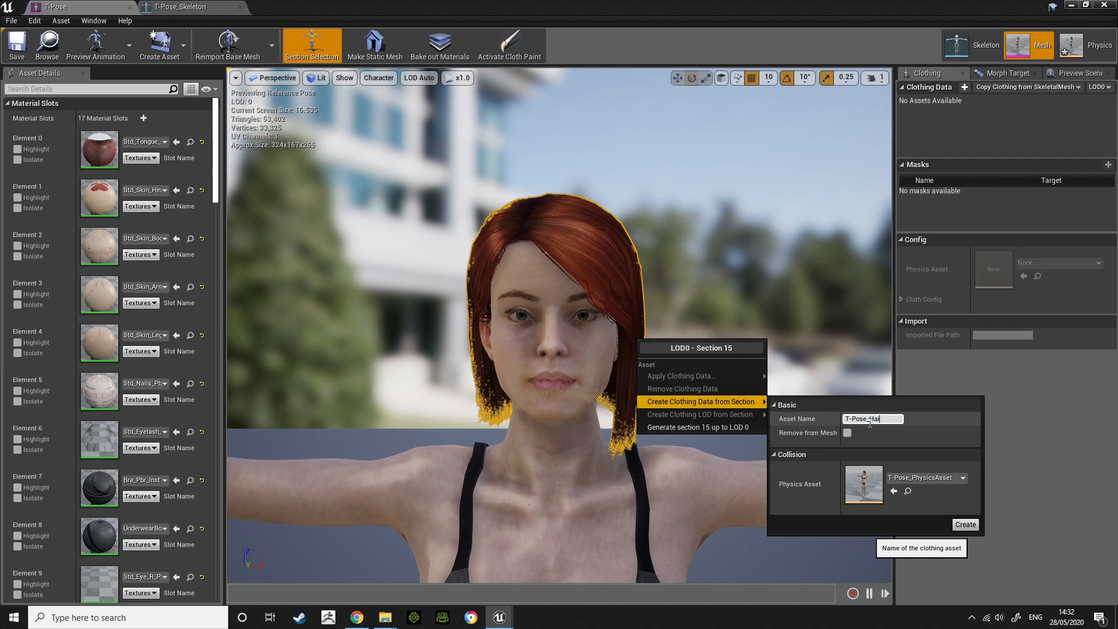
type("Hair")
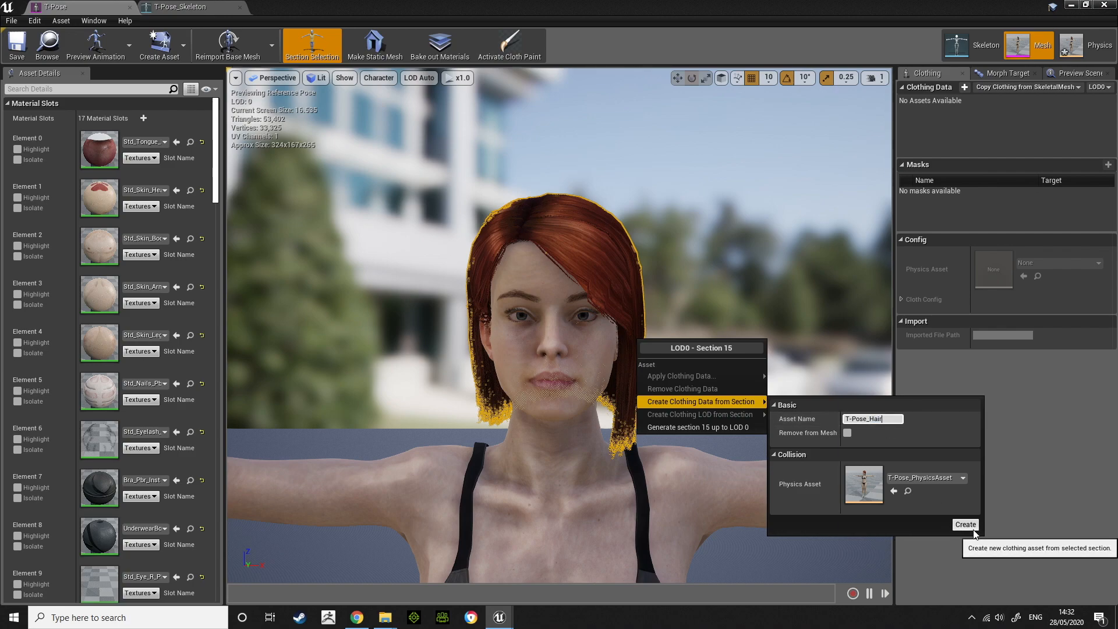
left_click(973, 528)
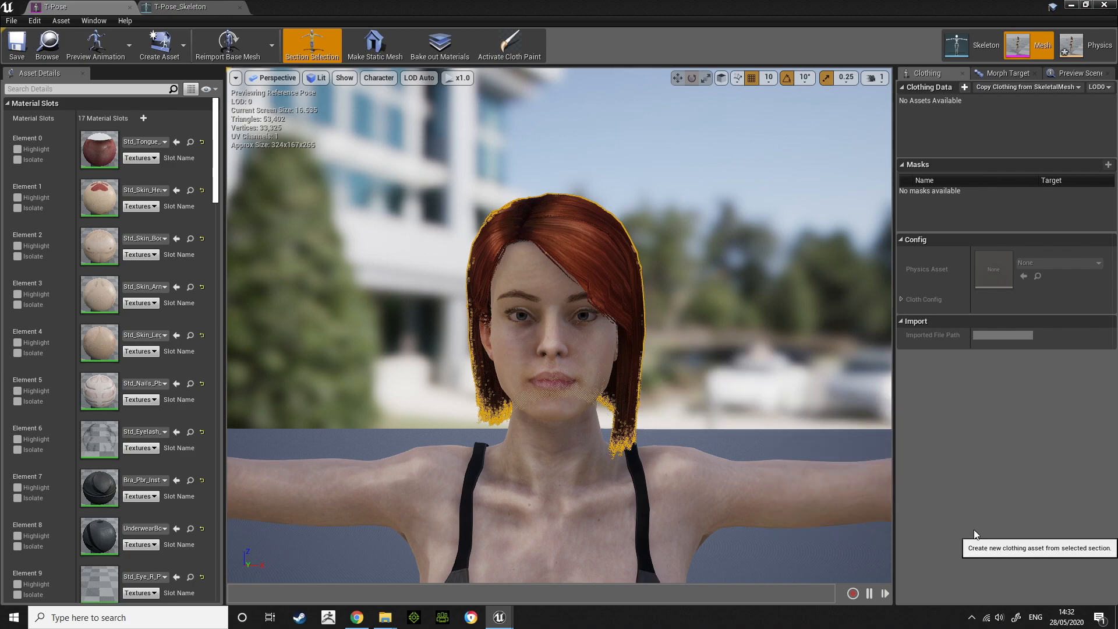
- Apply the T-Pose_Hair_0 - LOD0 clothing data to the hair section
right_click(634, 396)
mouse_move(683, 427)
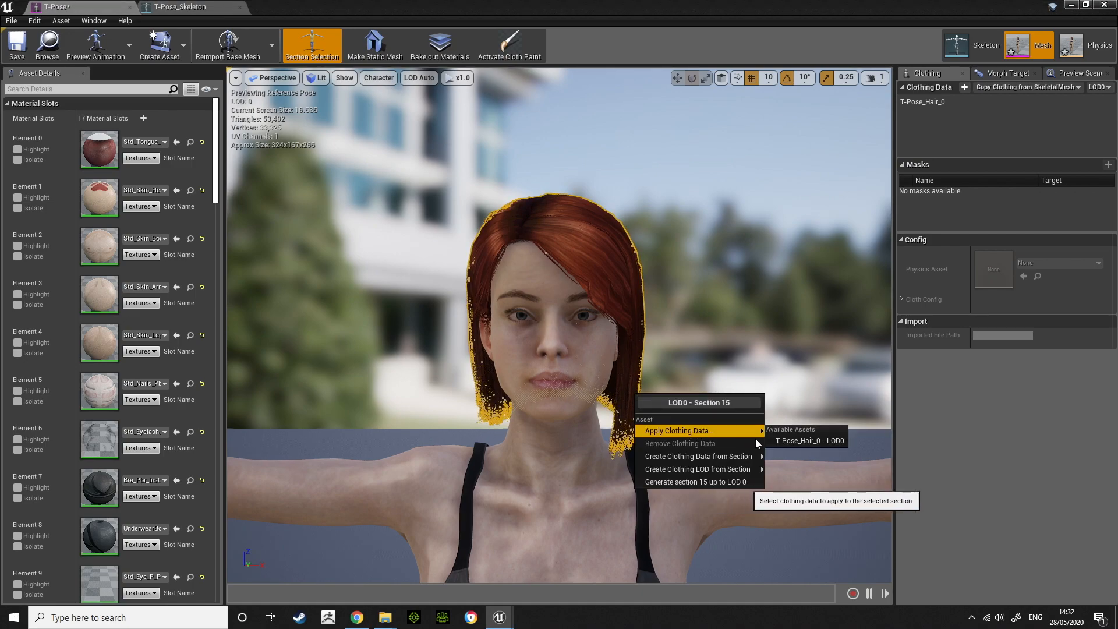
left_click(780, 442)
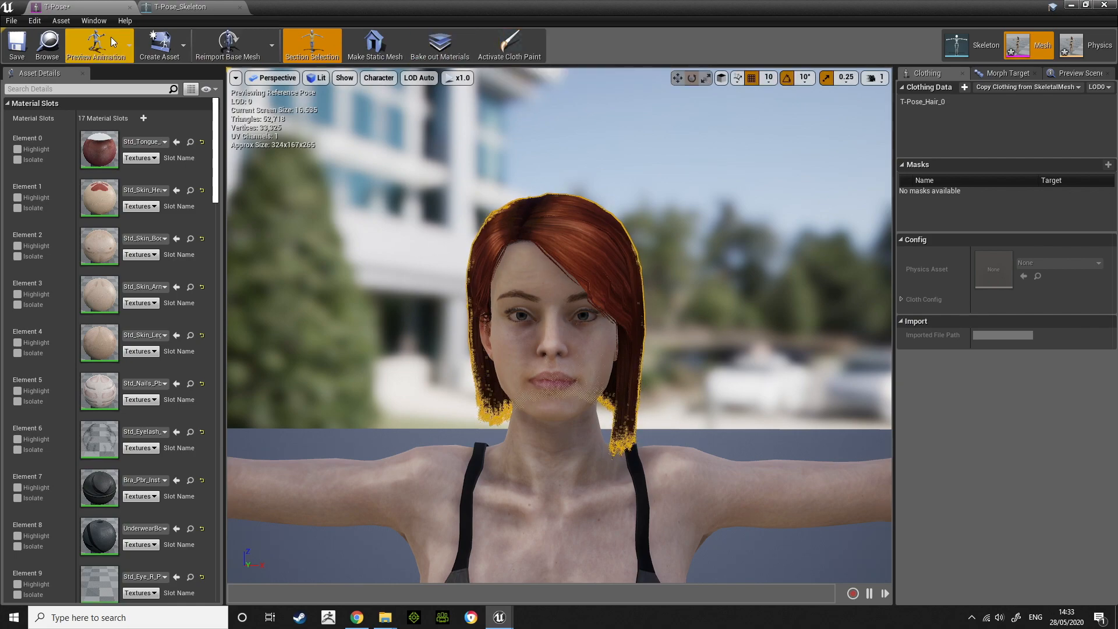
- Select the T-Pose_Hair_0 clothing data and activate cloth painting for it
left_click(87, 20)
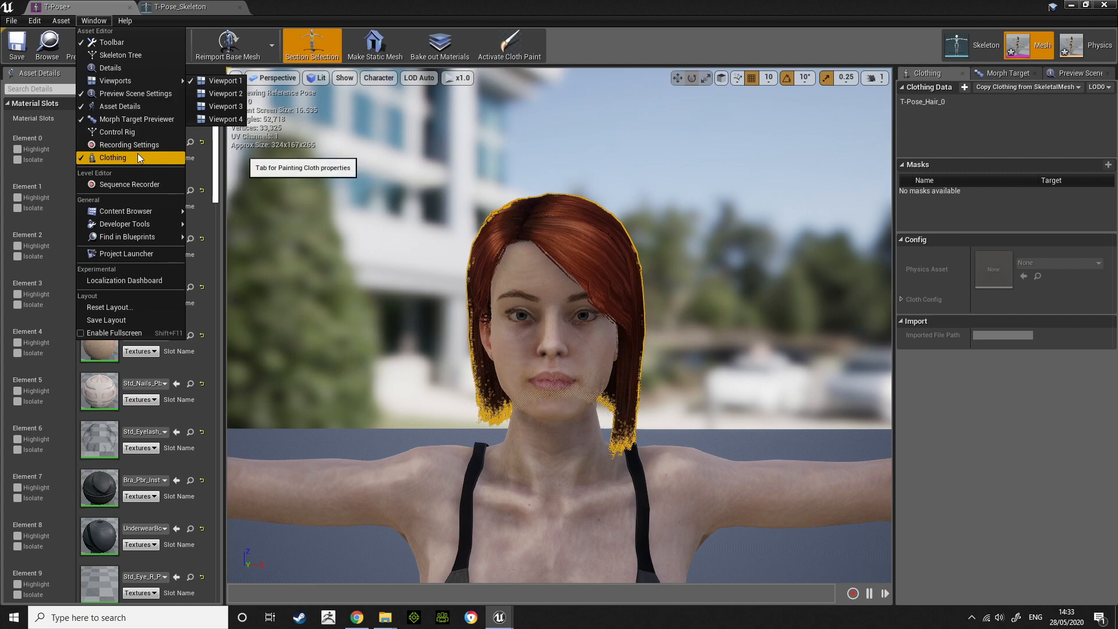
left_click(973, 114)
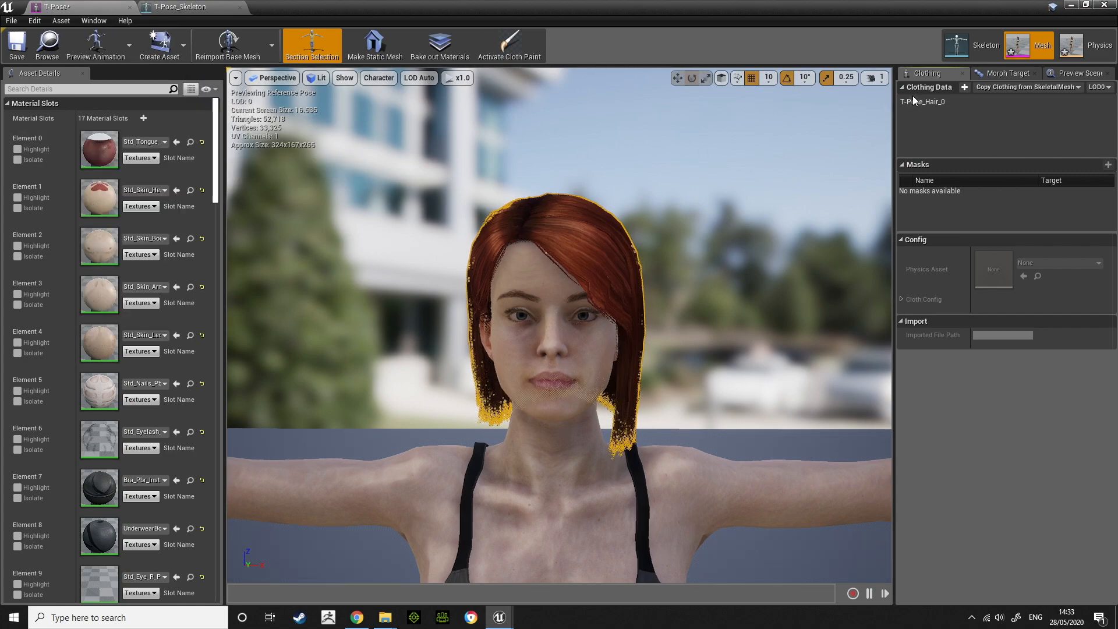
left_click(921, 101)
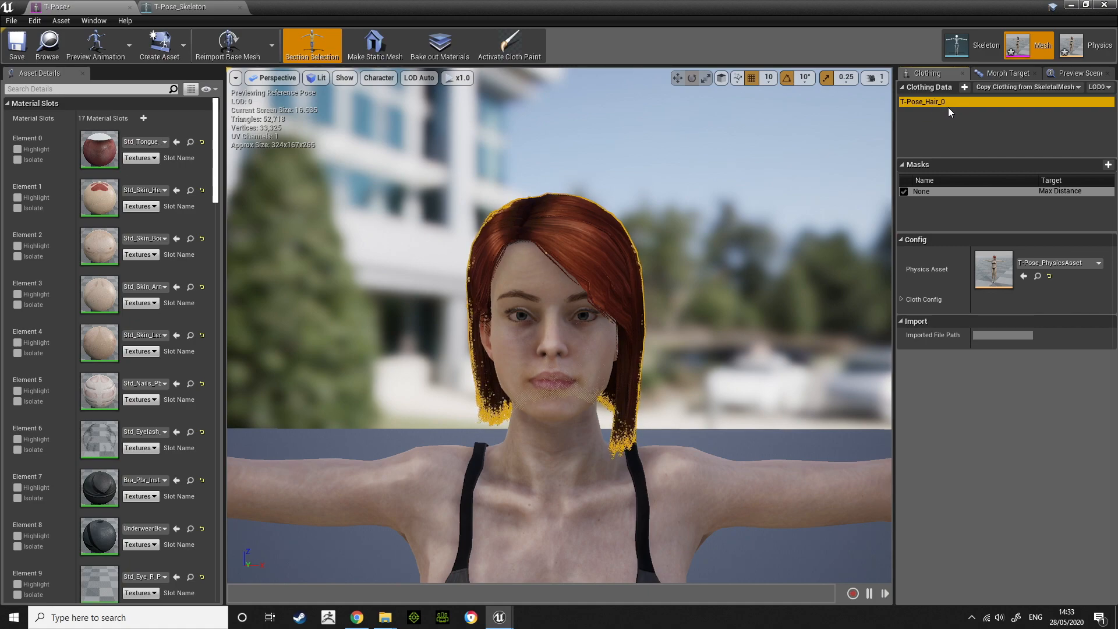
left_click(625, 352)
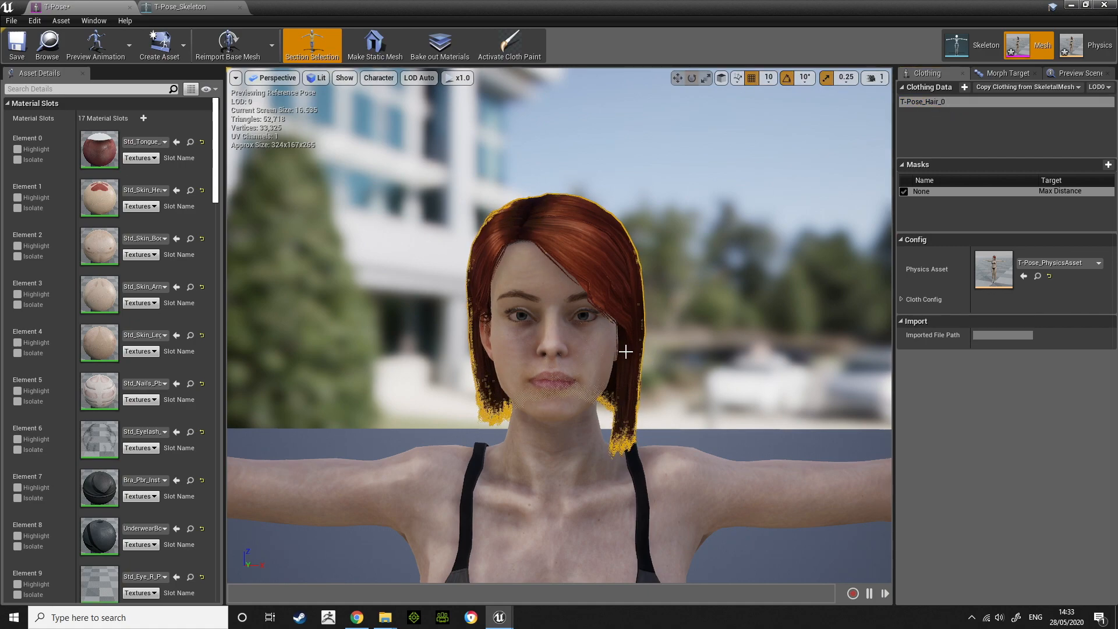
left_click(512, 46)
right_click_drag(718, 335, 535, 340)
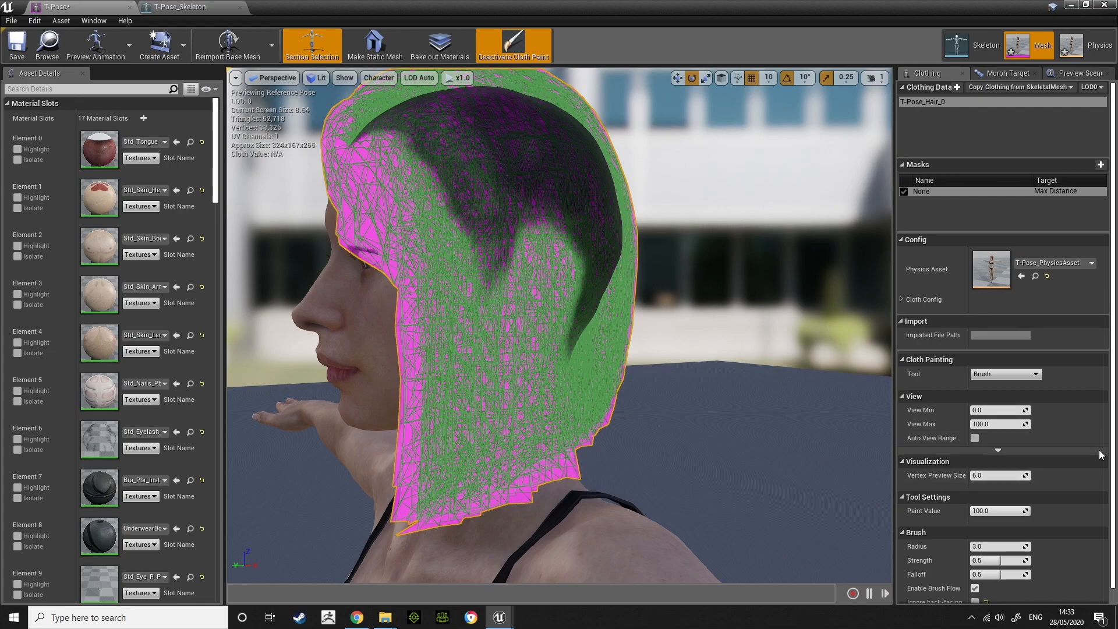
- Make the cloth paint brush ignore back-facing vertices and set its paint value to 10
scroll(1067, 520, "down", 1)
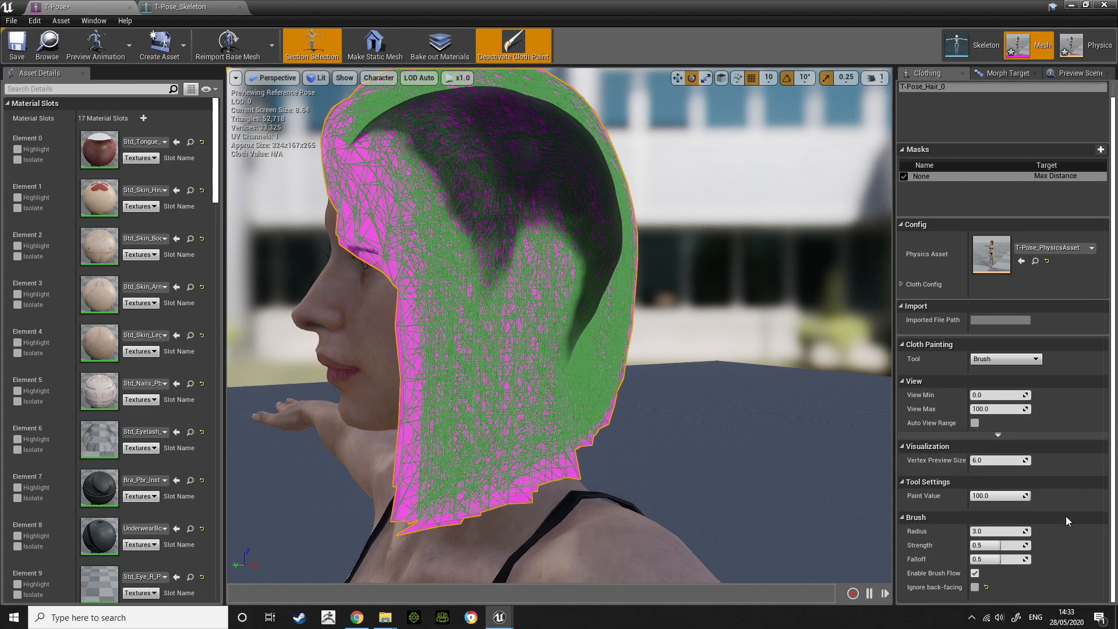
left_click(974, 587)
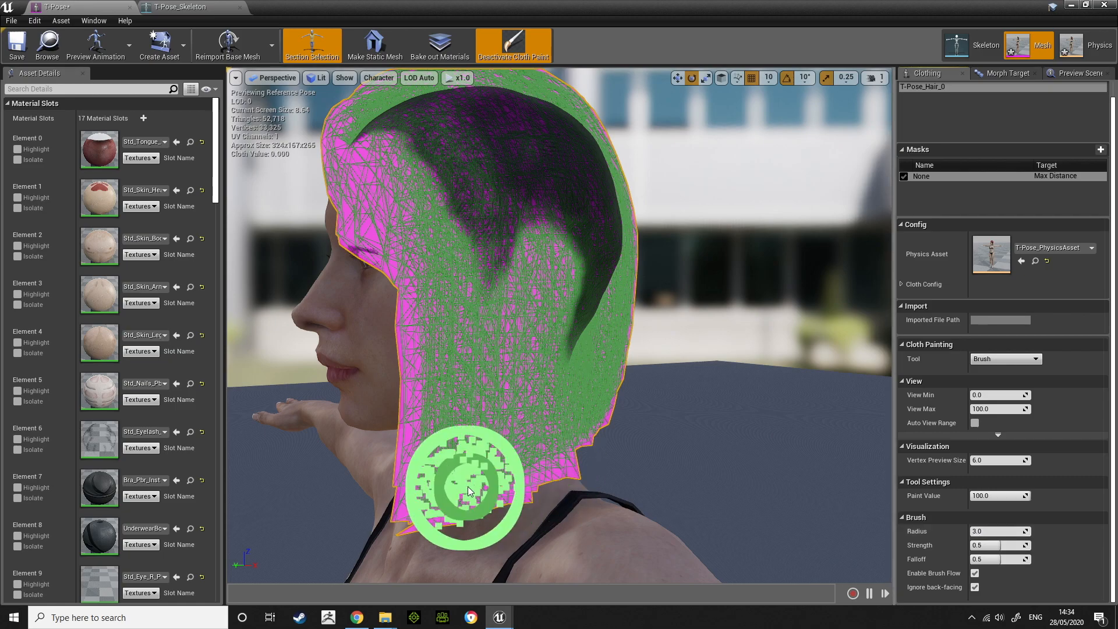
left_click(994, 496)
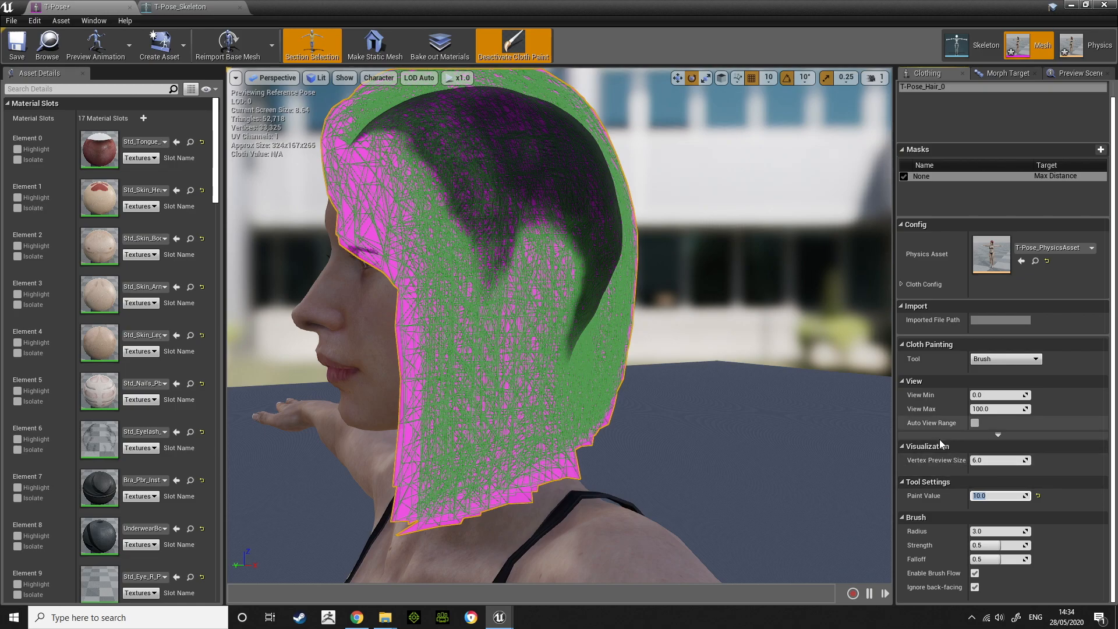
- Paint the value 10 onto the lower lengths of the hair around the side and back of the head
mouse_move(424, 487)
left_mouse_down()
mouse_move(560, 487)
mouse_move(524, 448)
mouse_move(504, 468)
mouse_move(348, 462)
mouse_move(578, 429)
mouse_move(444, 416)
mouse_move(466, 415)
left_mouse_up()
right_click_drag(669, 432, 518, 430)
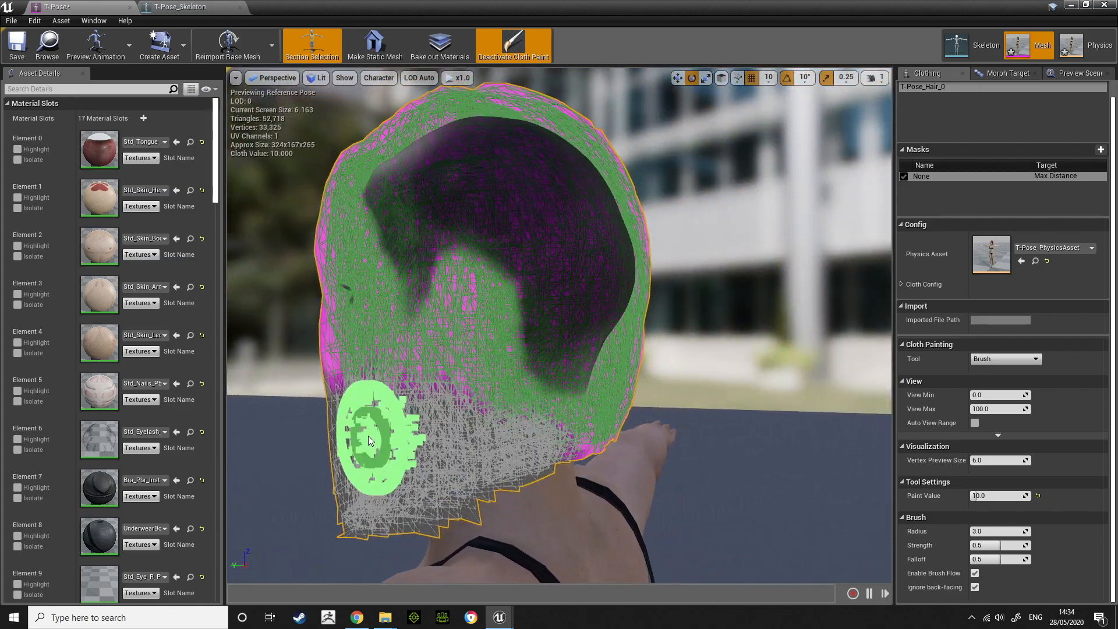
right_click_drag(637, 394, 600, 393)
left_click_drag(600, 394, 451, 391, "alt")
left_click_drag(708, 399, 646, 400, "alt")
right_click_drag(647, 400, 547, 399)
mouse_move(460, 372)
left_mouse_down()
mouse_move(748, 398)
mouse_move(689, 398)
left_mouse_up()
mouse_move(551, 427)
left_mouse_down()
mouse_move(480, 452)
mouse_move(595, 451)
mouse_move(424, 449)
left_mouse_up()
mouse_move(524, 430)
left_mouse_down()
mouse_move(486, 457)
mouse_move(505, 432)
left_mouse_up()
left_click_drag(505, 432, 425, 428, "alt")
left_click_drag(520, 409, 280, 396)
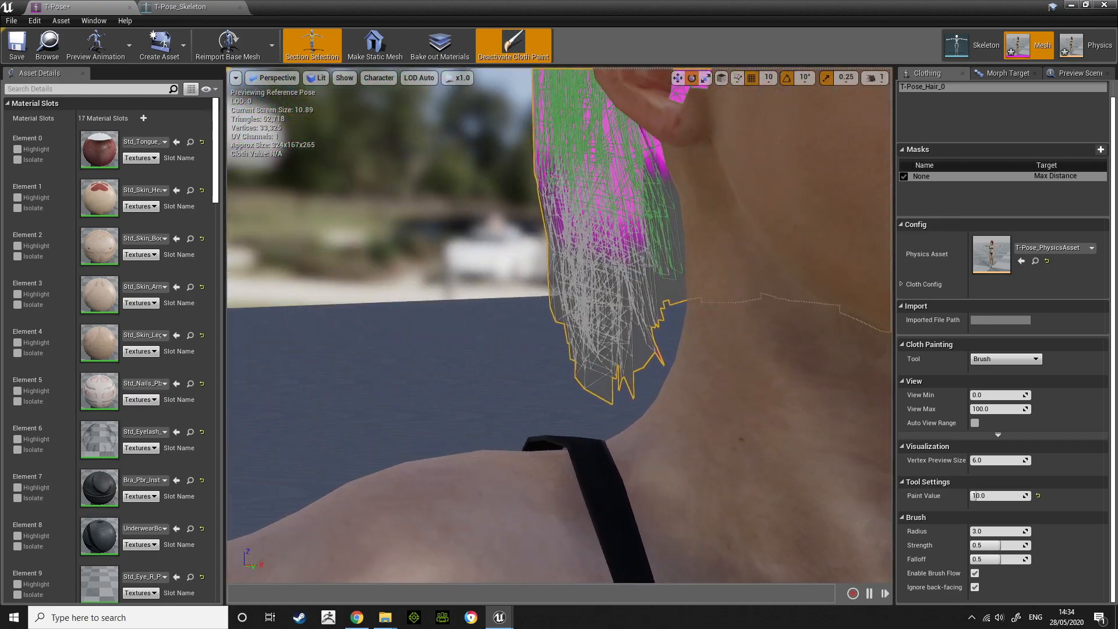
- Paint the remaining lower hair strands beside the neck and face with the value 10, keeping back-facing vertices ignored
left_click_drag(473, 402, 428, 401, "alt")
left_click_drag(446, 348, 453, 333)
mouse_move(453, 333)
left_mouse_down("alt")
mouse_move(442, 333)
mouse_move(501, 350)
mouse_move(544, 379)
left_mouse_up("alt")
mouse_move(728, 297)
left_mouse_down()
mouse_move(726, 402)
mouse_move(716, 369)
mouse_move(740, 361)
mouse_move(690, 372)
mouse_move(603, 338)
mouse_move(581, 293)
mouse_move(444, 295)
mouse_move(457, 314)
mouse_move(636, 371)
mouse_move(562, 358)
mouse_move(573, 352)
mouse_move(567, 364)
mouse_move(559, 349)
mouse_move(582, 386)
mouse_move(1094, 388)
left_mouse_up()
left_click(974, 587)
left_click(975, 587)
scroll(564, 365, "down", 2)
left_click_drag(631, 349, 530, 353, "alt")
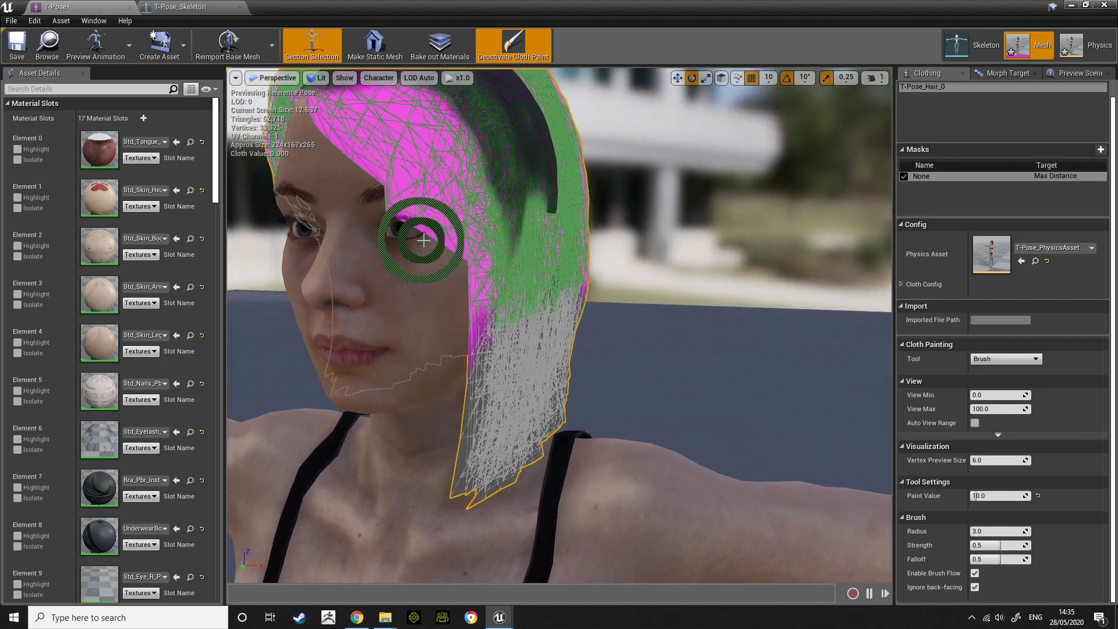
- Switch the cloth painting tool to Smooth and apply it to the whole hair mesh
left_click(1000, 358)
left_click(1004, 387)
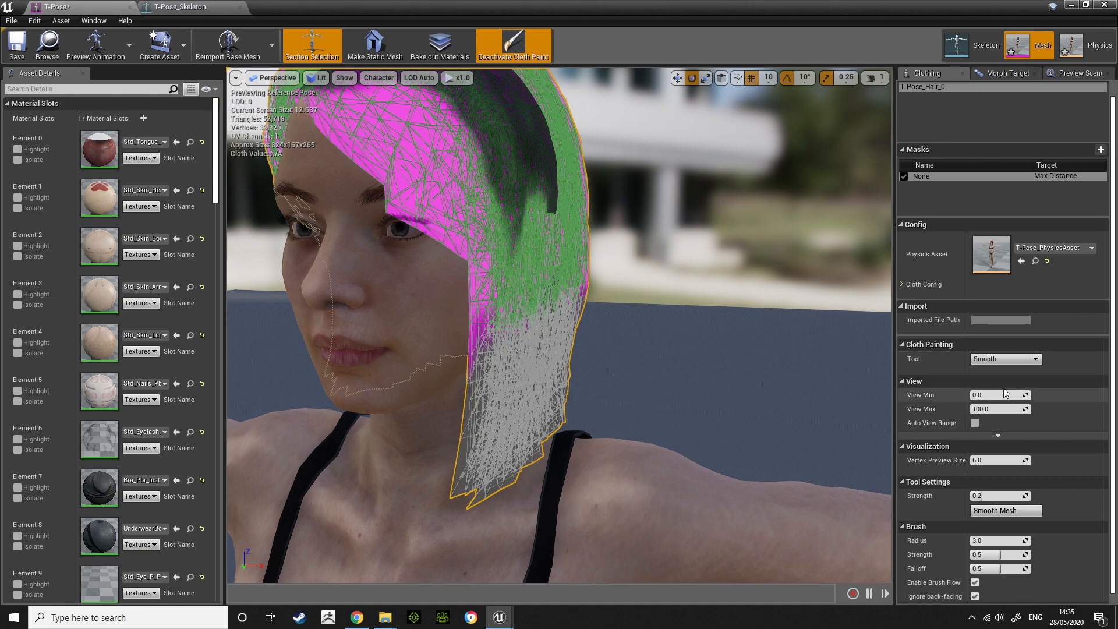
left_click(1023, 515)
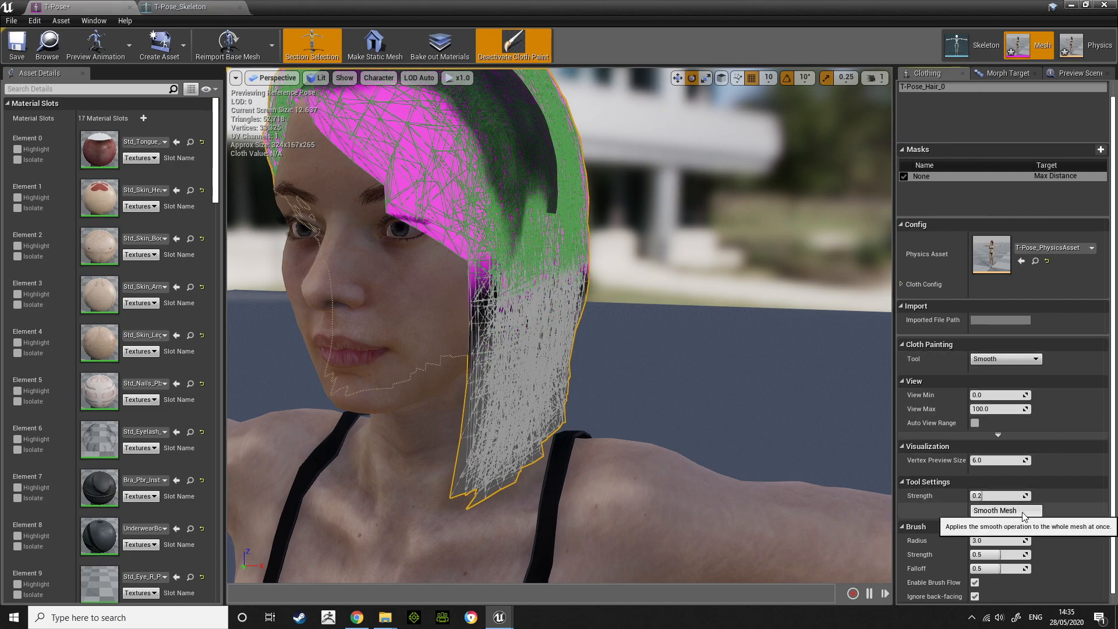
- Check the smoothed cloth paint from both sides of the head and undo the last paint change
right_click_drag(691, 330, 560, 309)
mouse_move(738, 386)
left_mouse_down()
mouse_move(670, 385)
mouse_move(692, 378)
left_mouse_up()
right_click_drag(737, 386, 262, 384)
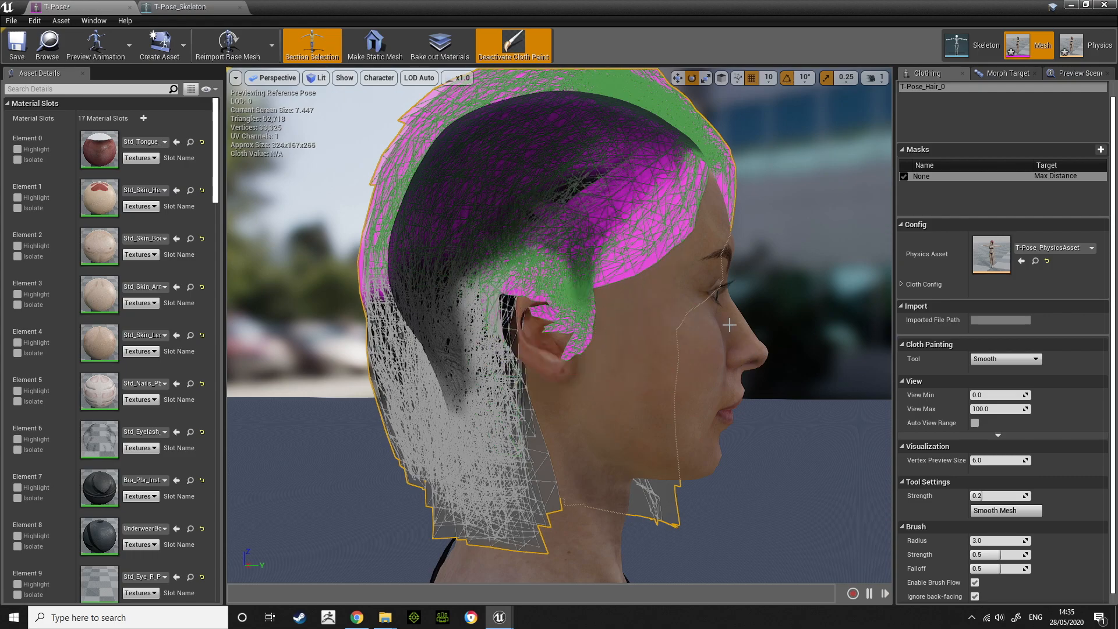
key("ctrl+z")
mouse_move(786, 283)
right_mouse_down()
mouse_move(582, 285)
mouse_move(728, 284)
mouse_move(582, 273)
mouse_move(670, 278)
mouse_move(583, 297)
mouse_move(674, 279)
right_mouse_up()
scroll(757, 258, "down", 3)
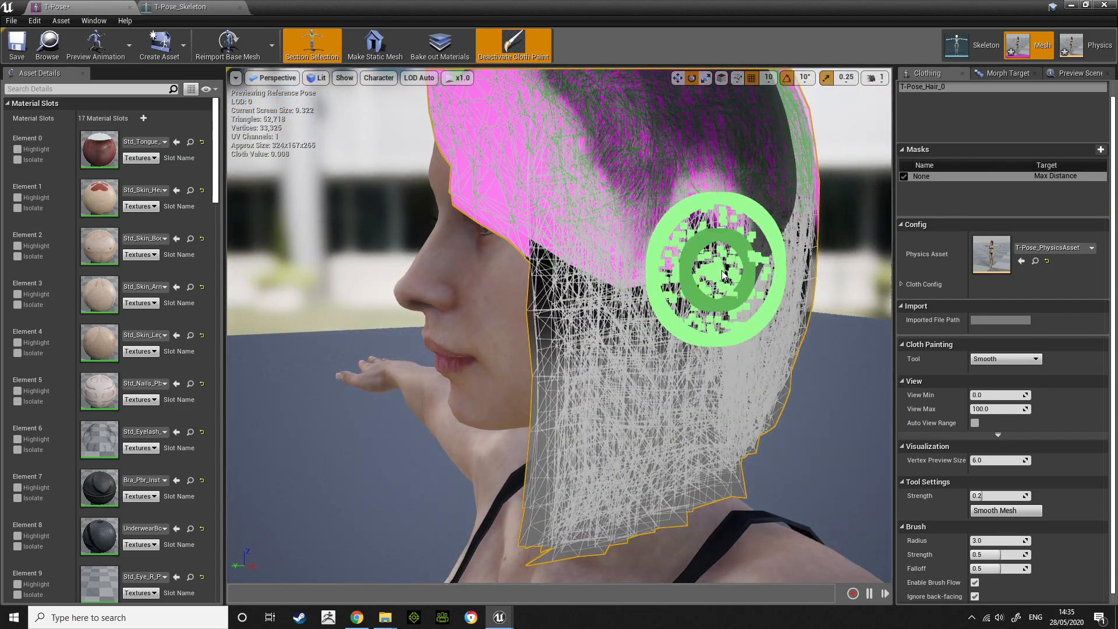
- Switch the cloth painting tool back to Brush
left_click(997, 357)
left_click(990, 370)
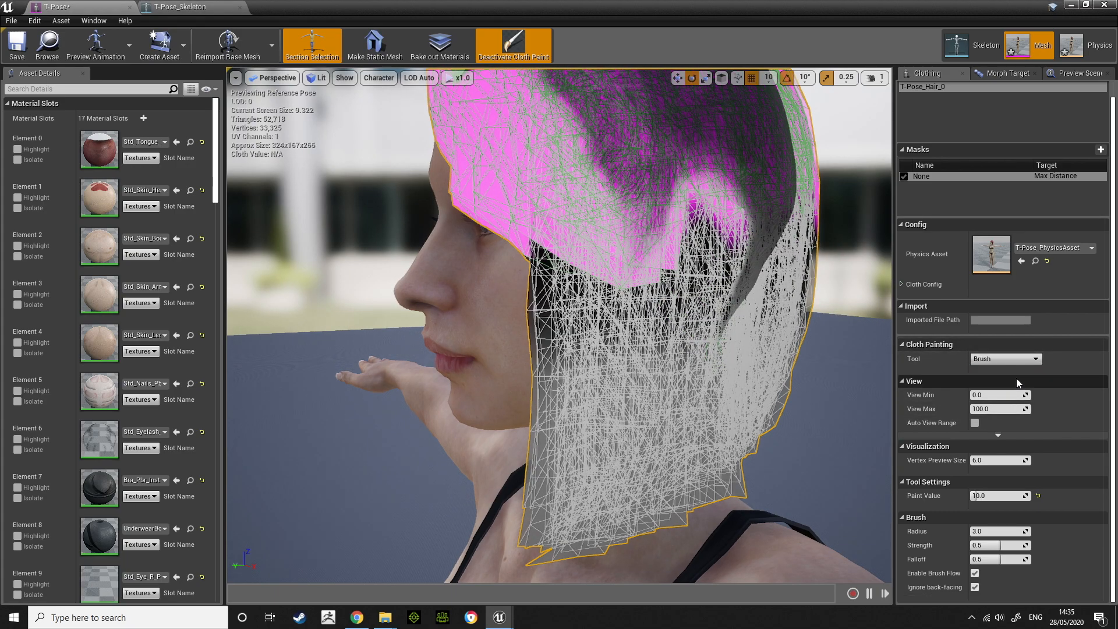
- Try painting the value 0 onto the hair beside the neck
left_click(992, 494)
type("0")
mouse_move(670, 309)
left_mouse_down()
mouse_move(679, 304)
mouse_move(595, 266)
mouse_move(574, 242)
mouse_move(574, 287)
mouse_move(673, 361)
mouse_move(623, 253)
mouse_move(648, 312)
mouse_move(570, 327)
mouse_move(524, 224)
mouse_move(812, 403)
left_mouse_up()
- Undo the last cloth paint strokes and set the brush's paint value back to 10
key("ctrl+z")
key("ctrl+z")
key("ctrl+z")
key("ctrl+z")
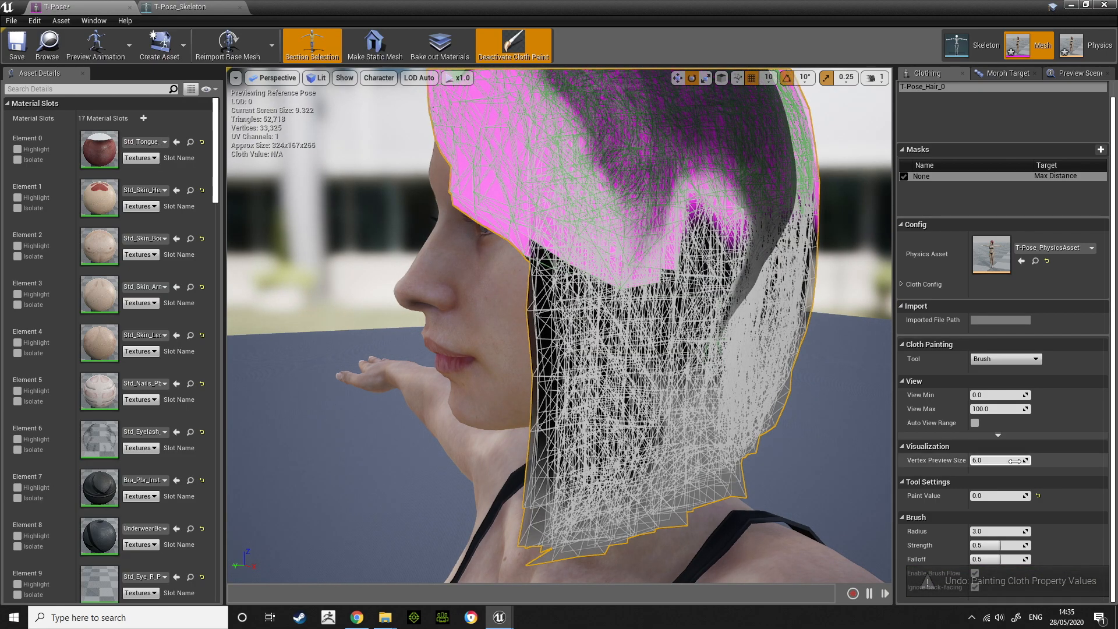
left_click(993, 496)
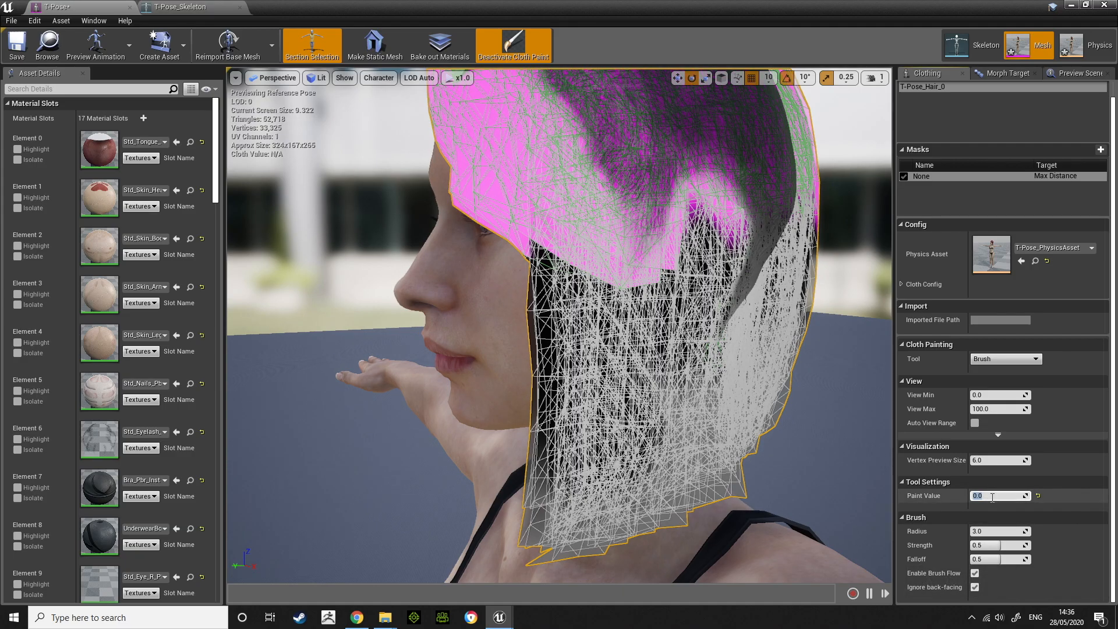
- Leave cloth painting and inspect how the simulated hair falls around the face
mouse_move(775, 510)
right_mouse_down()
mouse_move(784, 453)
mouse_move(789, 470)
right_mouse_up()
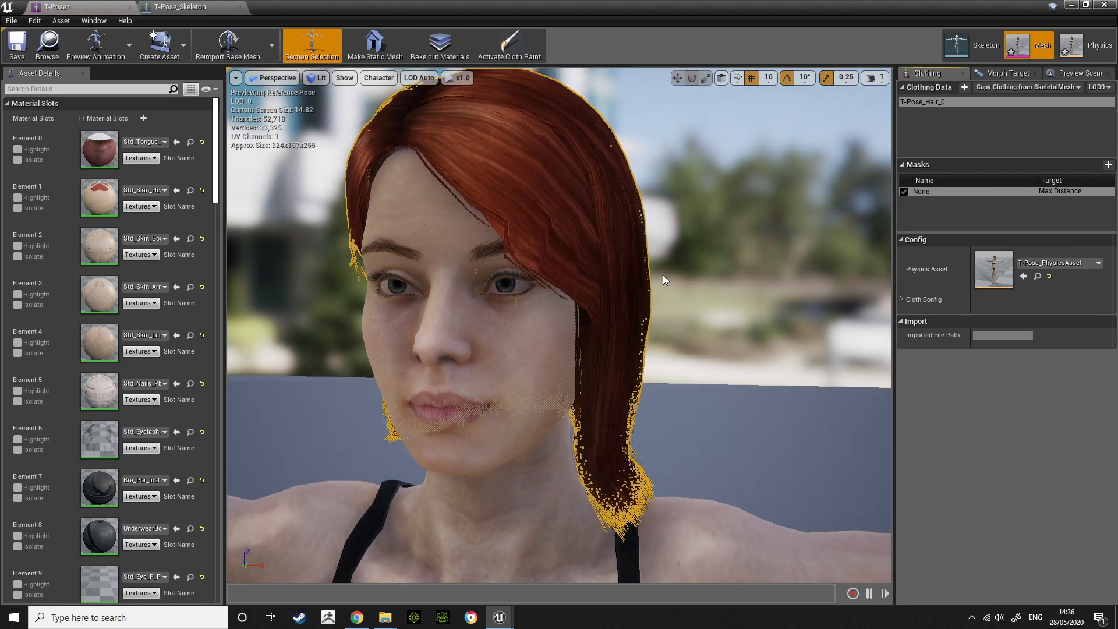
right_click_drag(662, 275, 694, 277)
right_click_drag(754, 252, 728, 262)
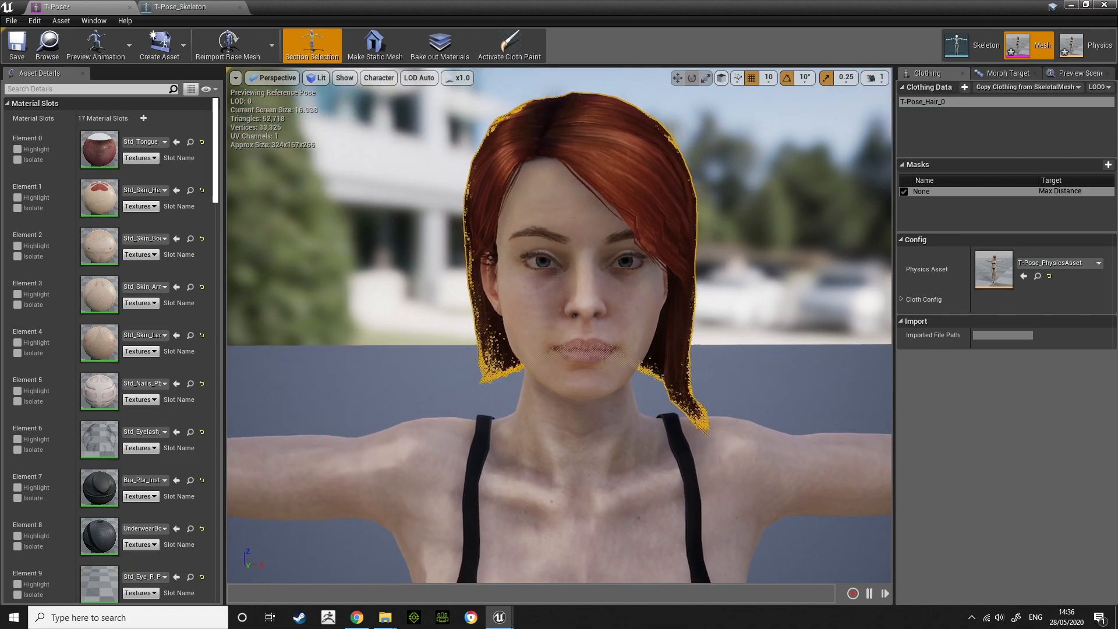
- Open the character's physics asset and select the head's collision body
left_click(1084, 45)
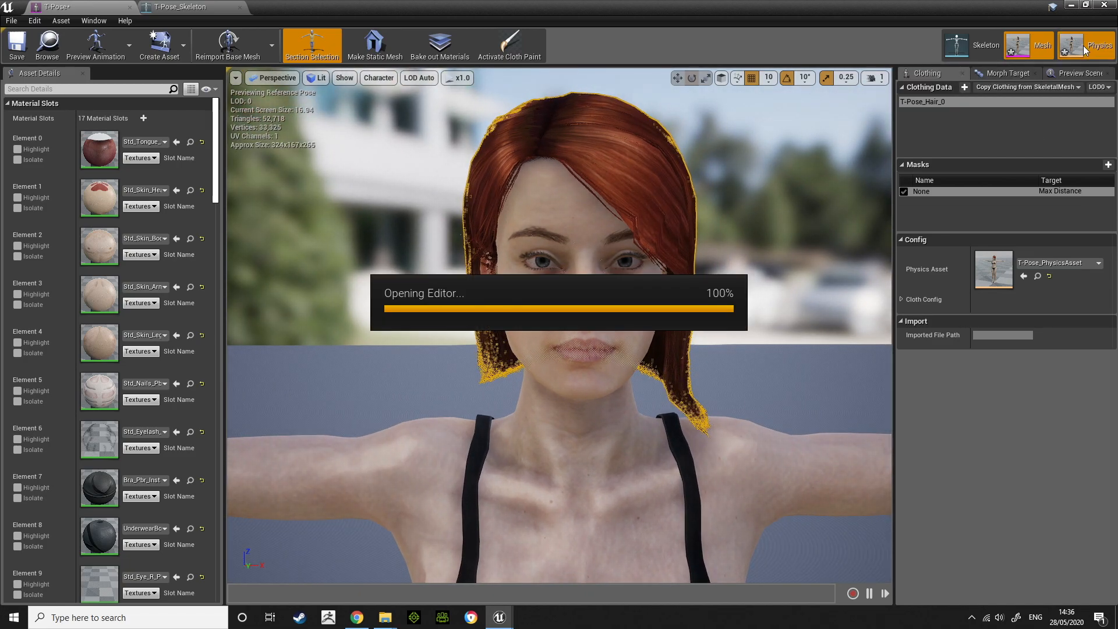
scroll(566, 252, "up", 5)
scroll(574, 162, "down", 1)
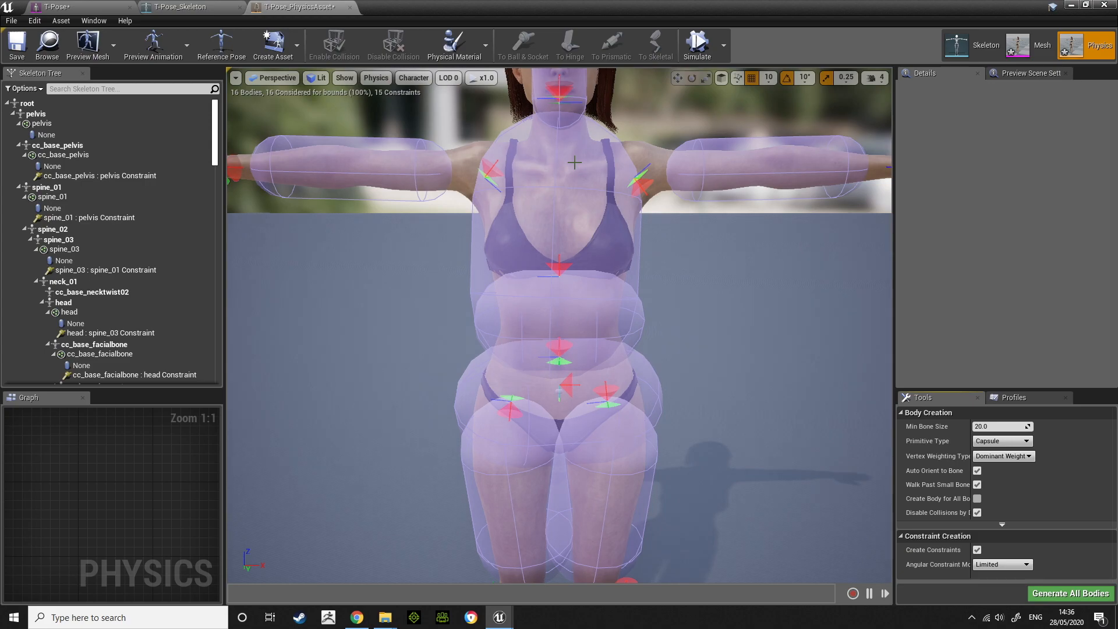
scroll(574, 162, "down", 3)
left_click(560, 181)
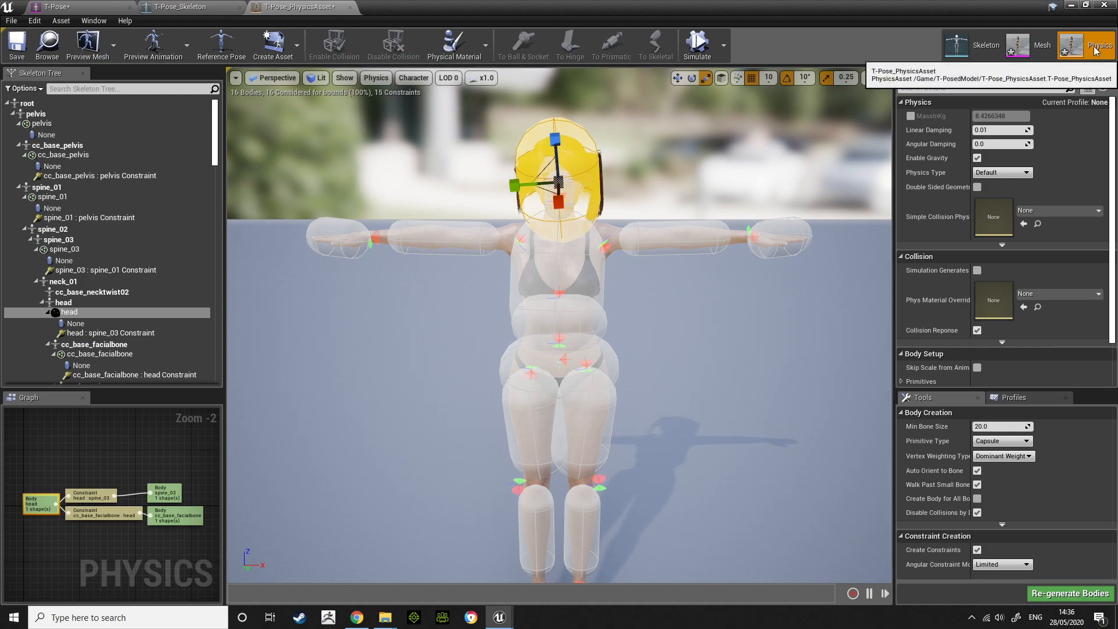
- Return to the mesh, turn cloth painting on and off to restart the simulation, and inspect the hair from both sides
left_click(1048, 50)
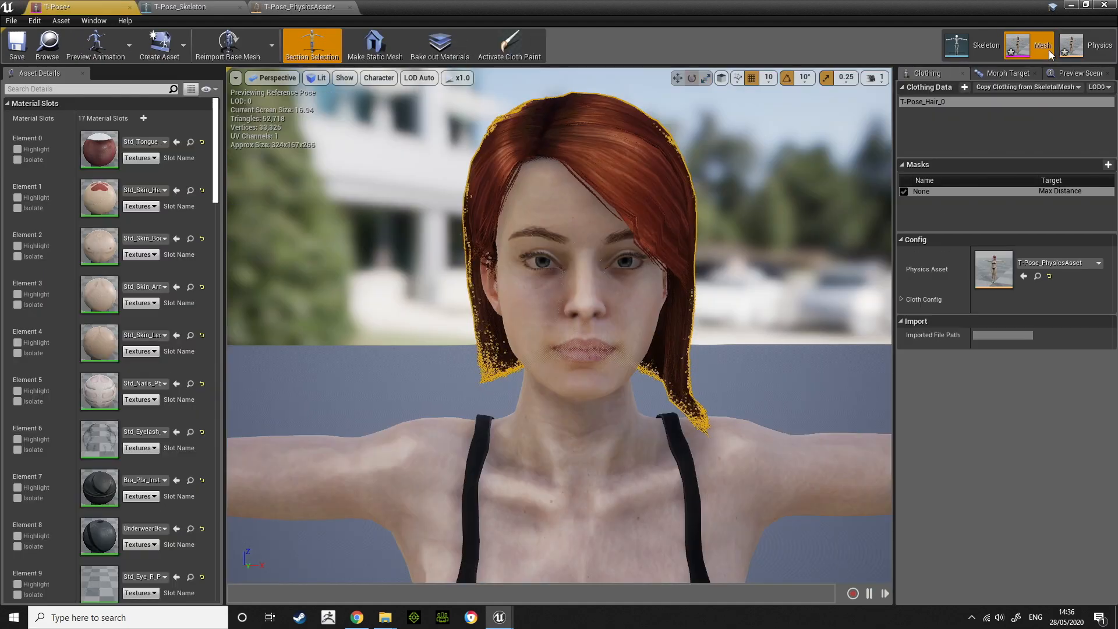
left_click(513, 42)
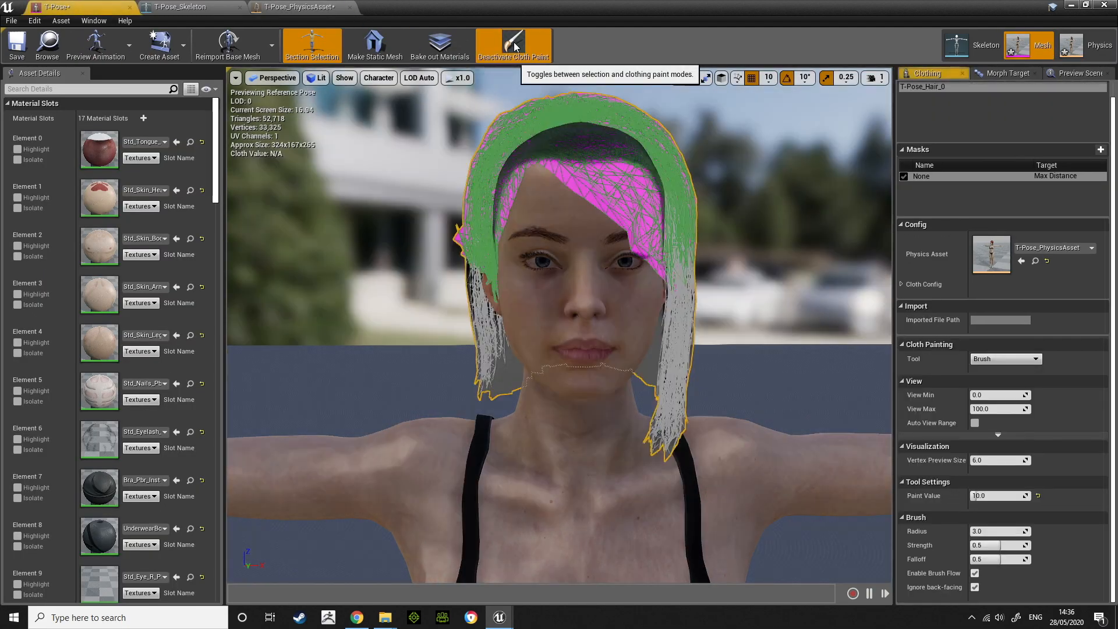
left_click(514, 42)
right_click_drag(739, 273, 881, 270)
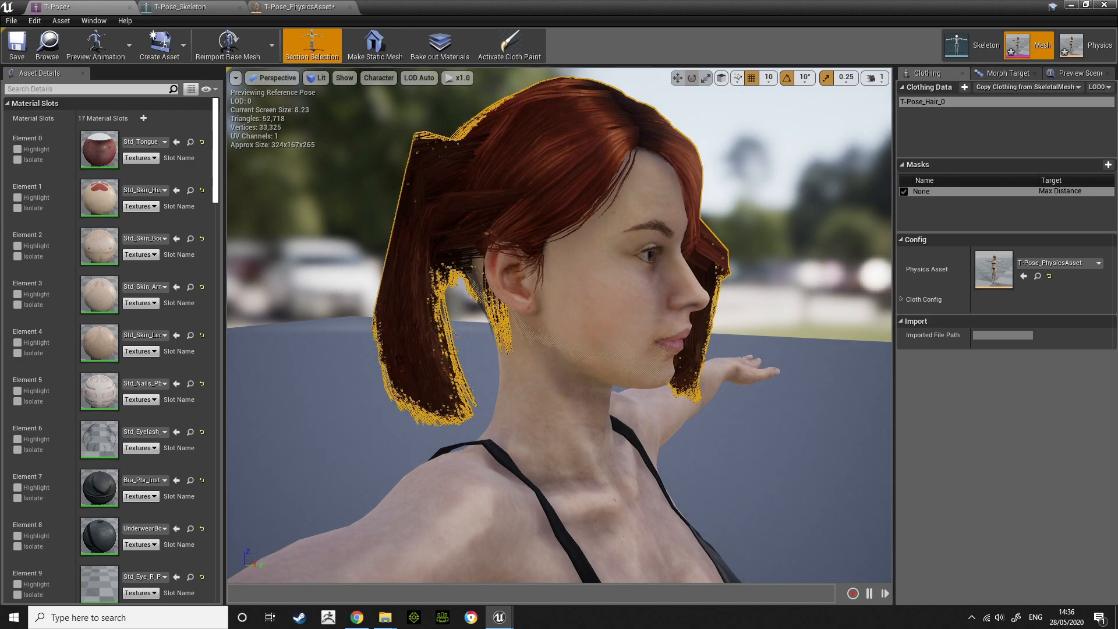
right_click_drag(698, 291, 547, 289)
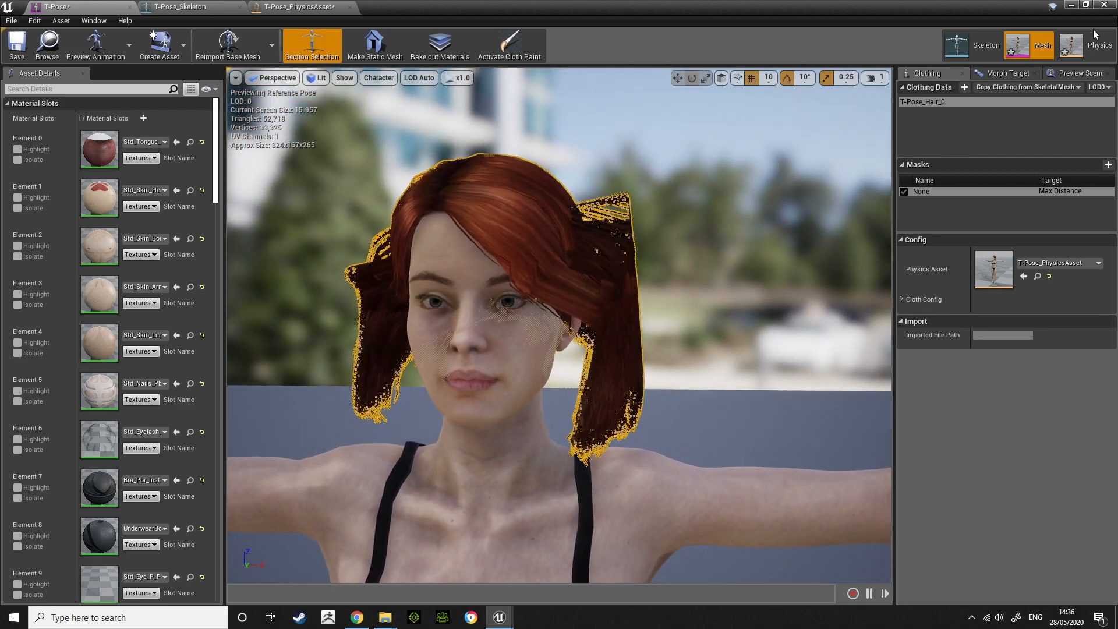
- Reopen the physics asset and scale the head's collision capsule down to a narrow shape inside the hair
left_click(1087, 47)
right_click_drag(643, 199, 604, 250)
left_click(875, 78)
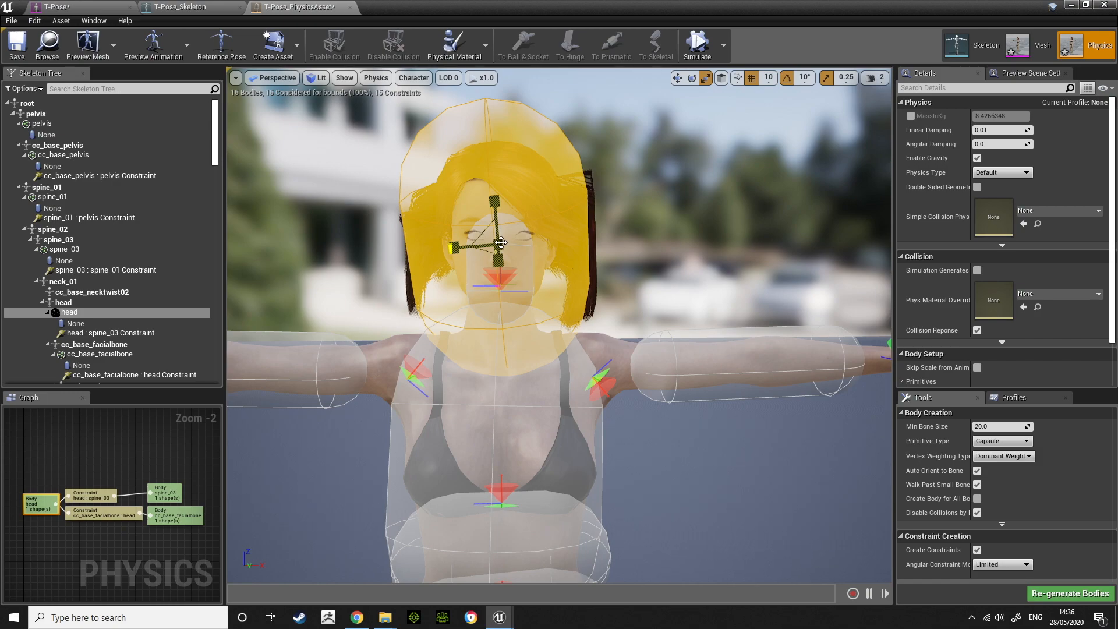
left_click_drag(453, 248, 487, 247)
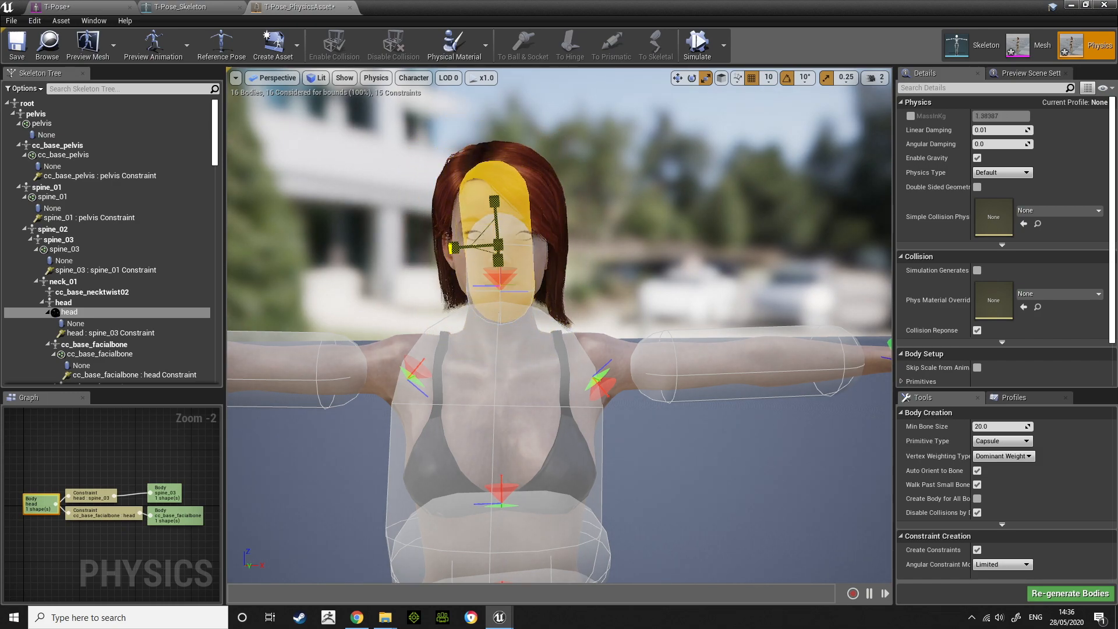
- Rotate the head's collision capsule in side view to line it up with the head
right_click_drag(261, 347, 489, 352)
key("a")
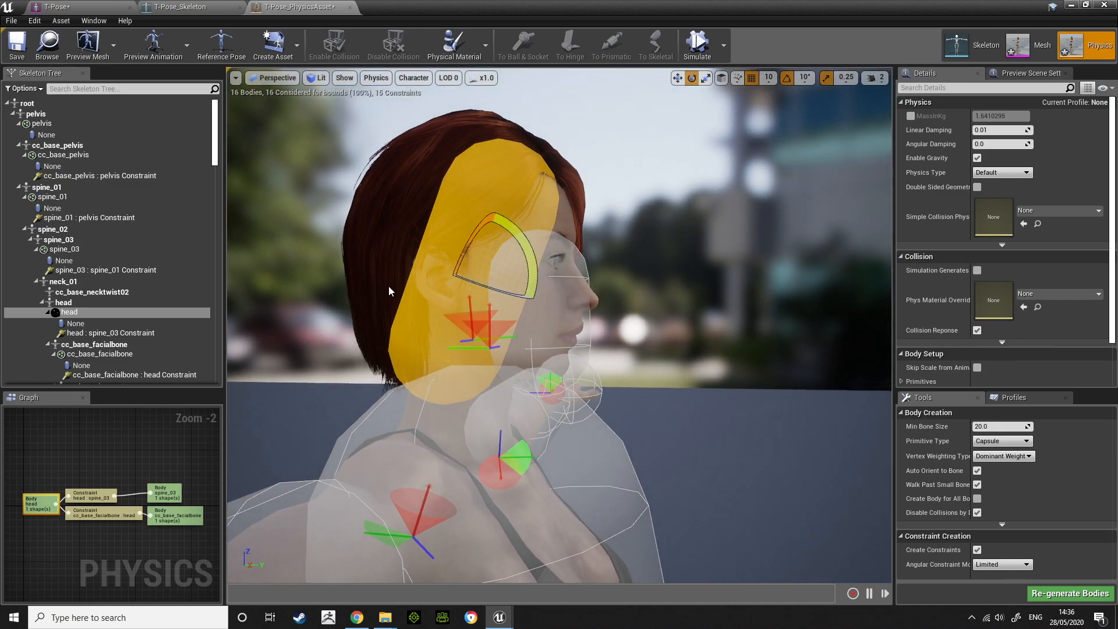
left_click_drag(519, 295, 542, 298)
key("d")
- Select the spine_03 collision body on the chest and move it down, clear of the hair
right_click_drag(554, 291, 359, 314)
left_click(584, 315)
right_click_drag(614, 317, 658, 303)
key("s")
right_click_drag(598, 386, 547, 399)
left_click_drag(547, 452, 538, 486)
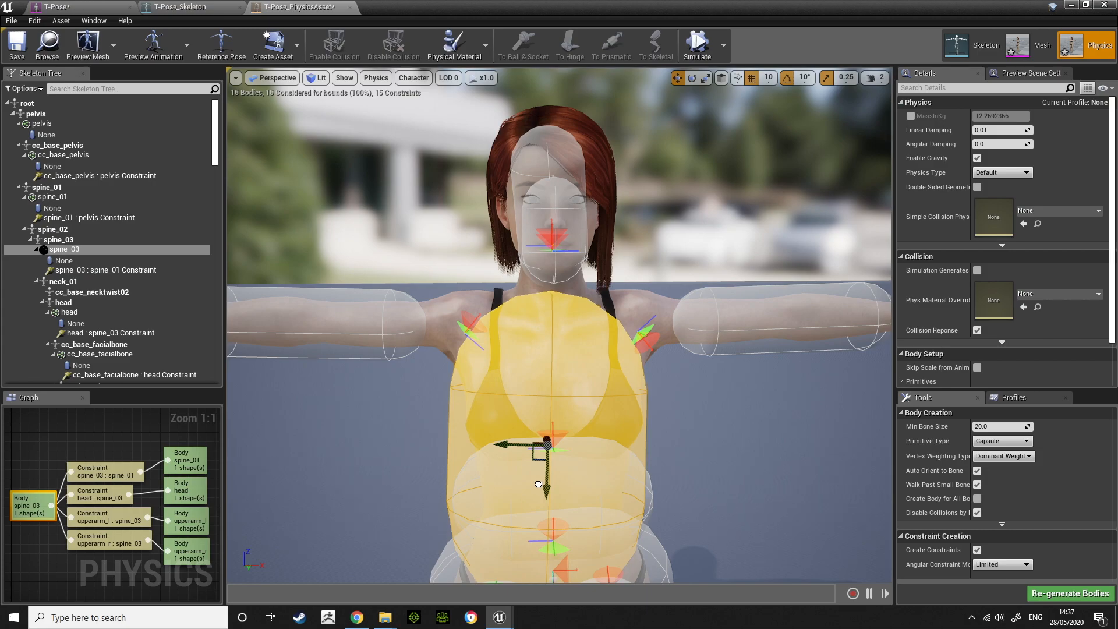
- Return to the mesh, restart the cloth simulation by toggling cloth painting, and inspect the hair from the front
left_click(1018, 46)
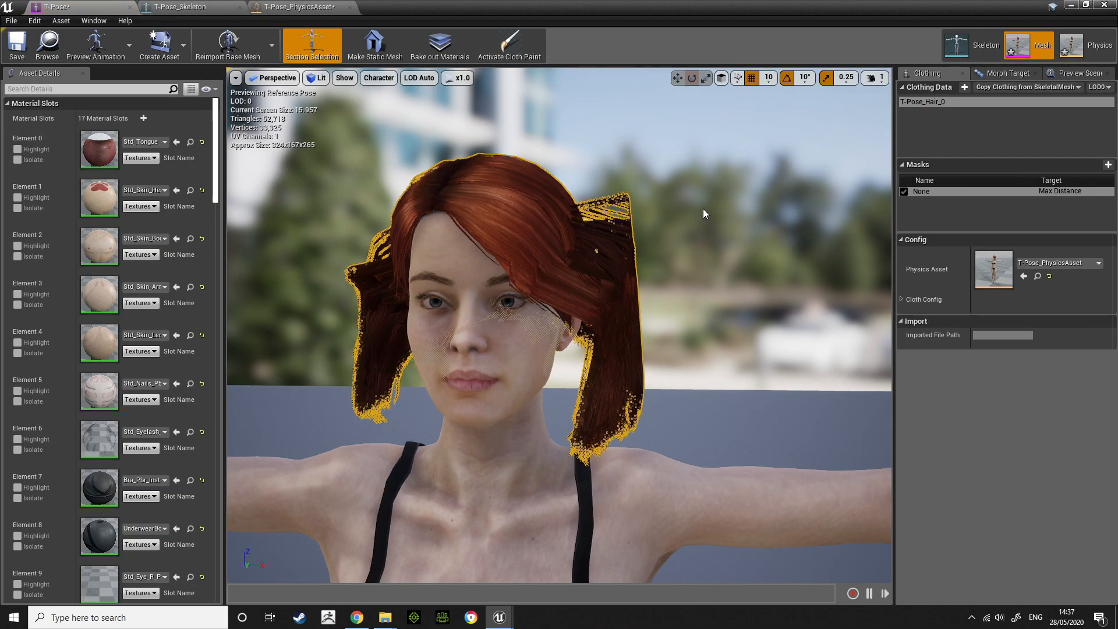
left_click(495, 45)
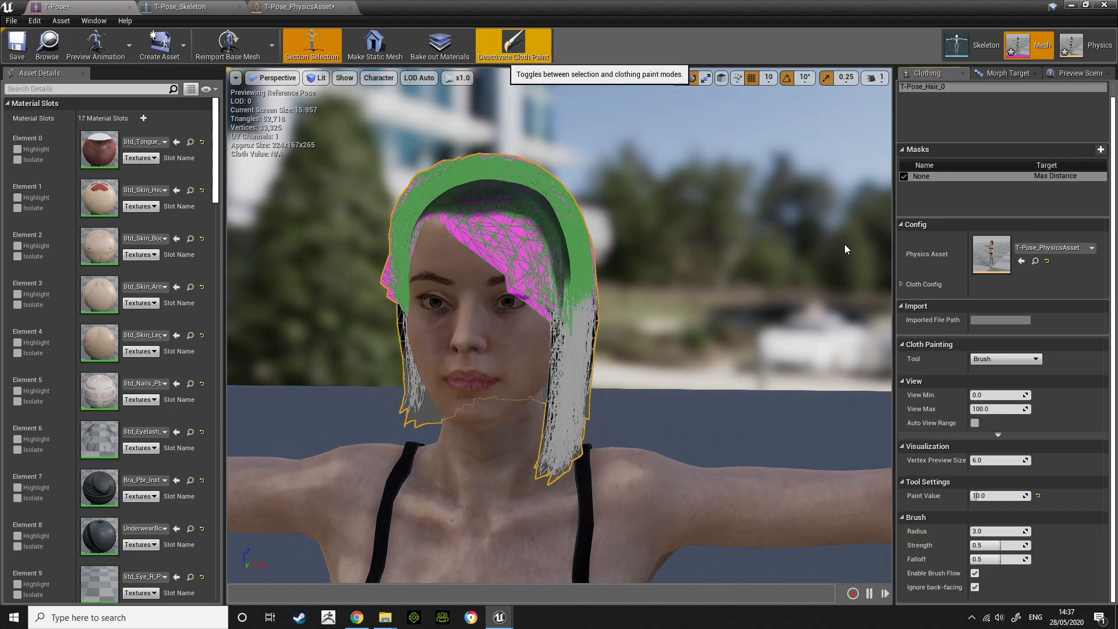
mouse_move(672, 340)
right_mouse_down()
mouse_move(695, 343)
mouse_move(693, 377)
right_mouse_up()
left_click(701, 335)
key("a")
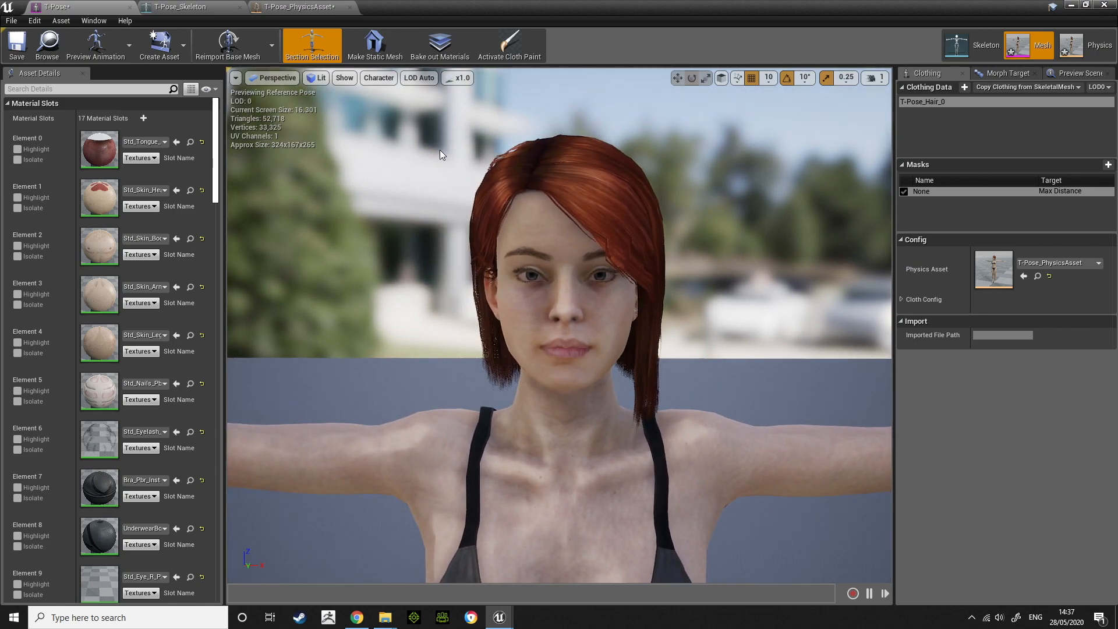
- Set the preview clothing wind strength to 0.32 and watch the hair react up close
left_click(385, 82)
mouse_move(394, 140)
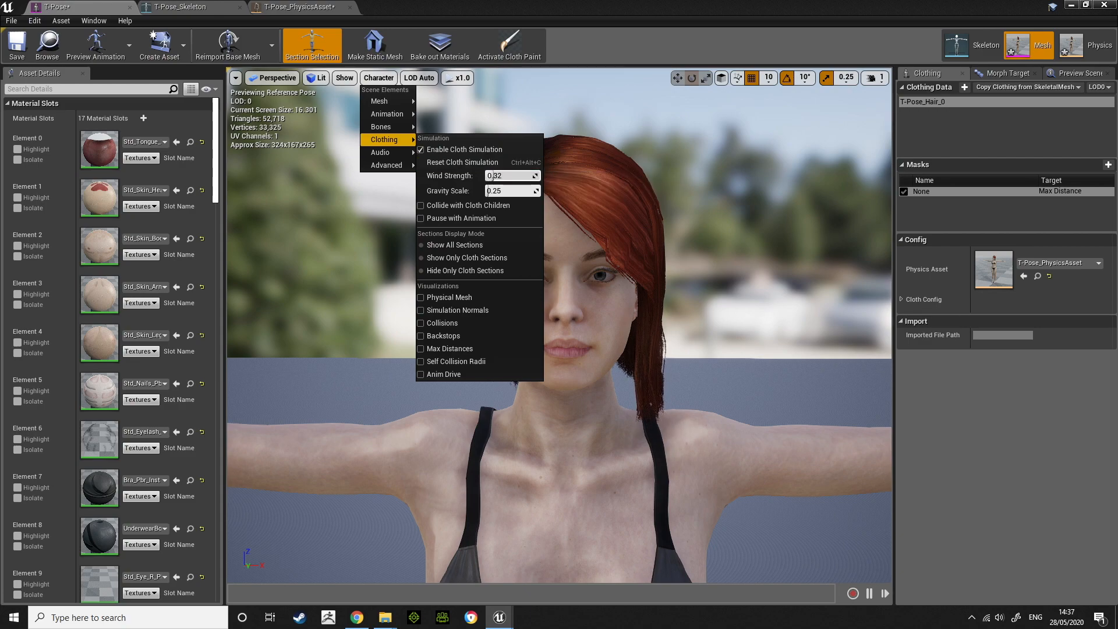
left_click(761, 259)
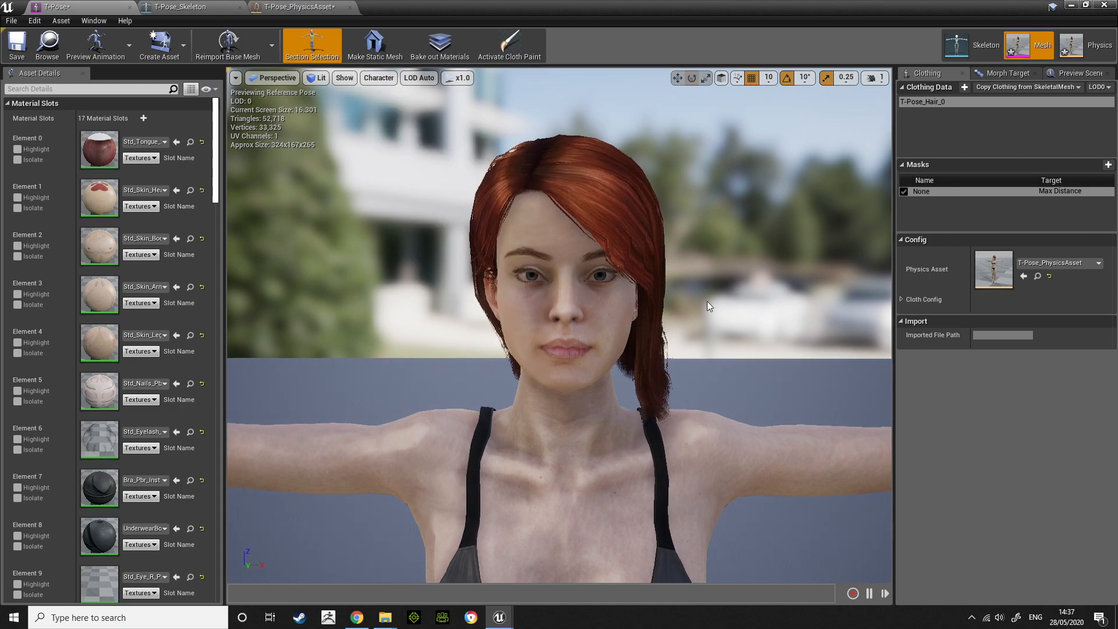
left_click_drag(704, 302, 731, 296, "alt")
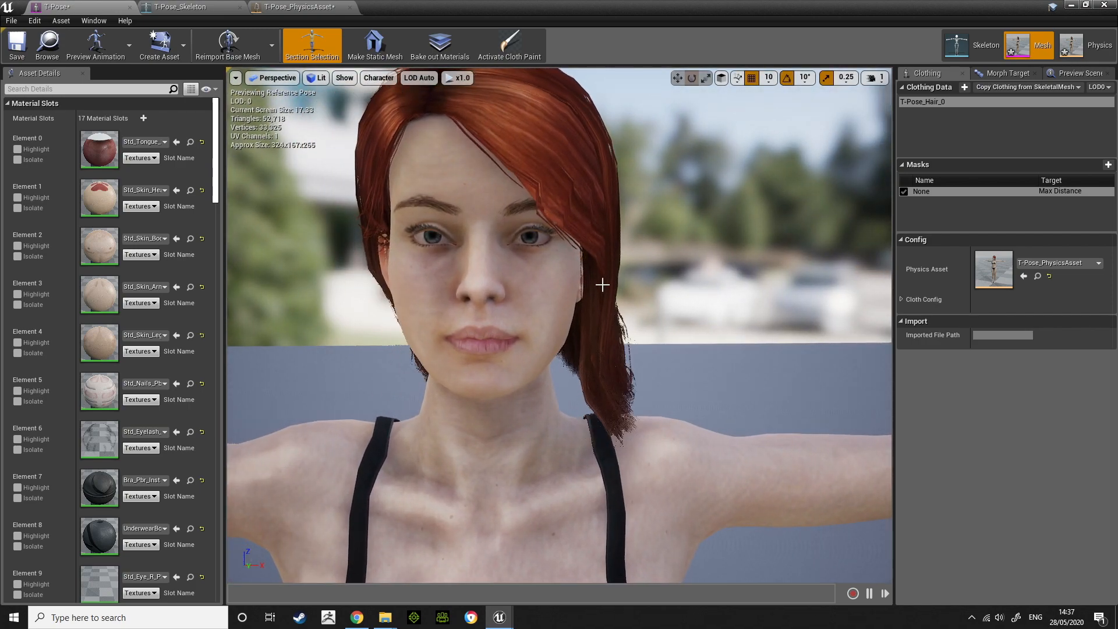
left_click(612, 325)
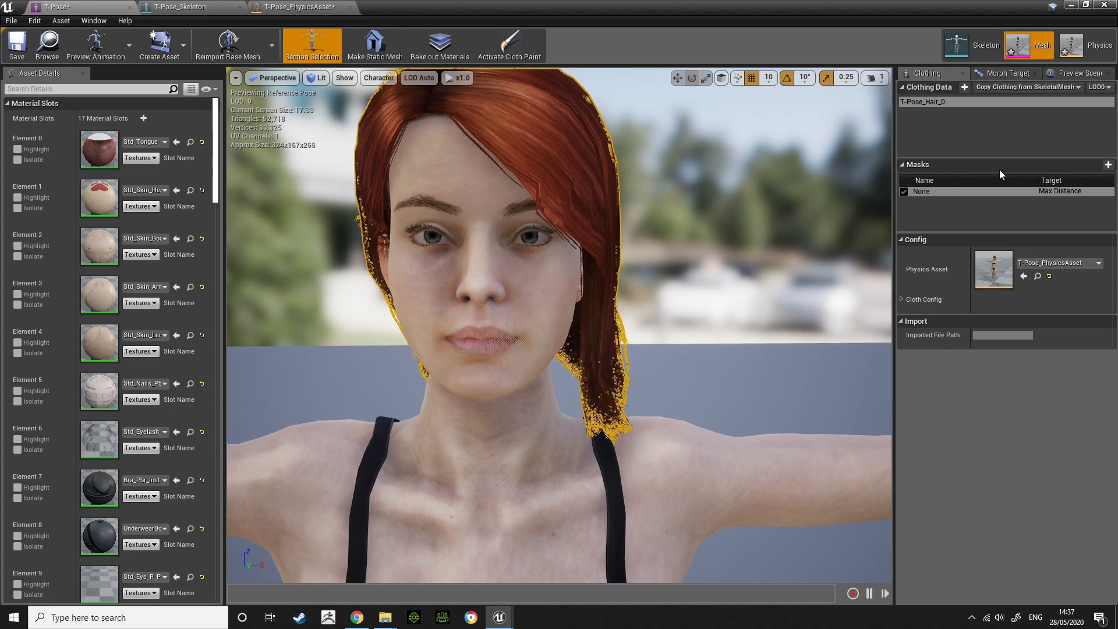
- Reactivate cloth painting and paint the value 10 onto the hair along the side of the face and neck
left_click(488, 42)
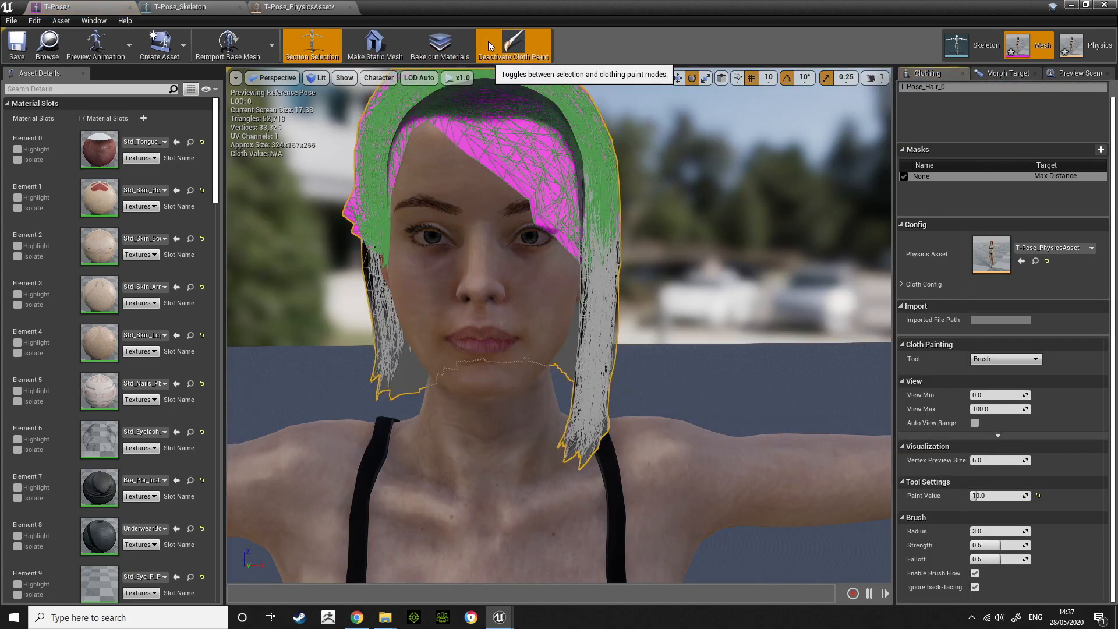
right_click_drag(703, 387, 571, 400)
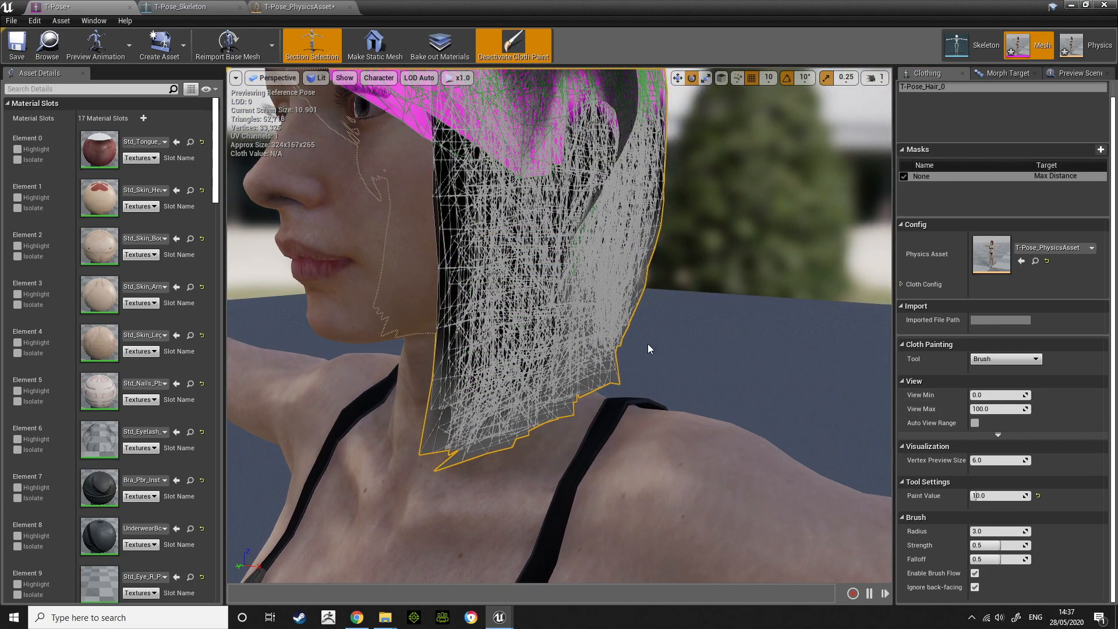
mouse_move(479, 323)
left_mouse_down()
mouse_move(460, 243)
mouse_move(600, 242)
left_mouse_up()
right_click_drag(631, 259, 560, 259)
mouse_move(376, 242)
left_mouse_down()
mouse_move(400, 247)
mouse_move(446, 221)
left_mouse_up()
- Paint the value 10 across the lower hair at the back of the head and around to the opposite side
right_click_drag(460, 224, 364, 226)
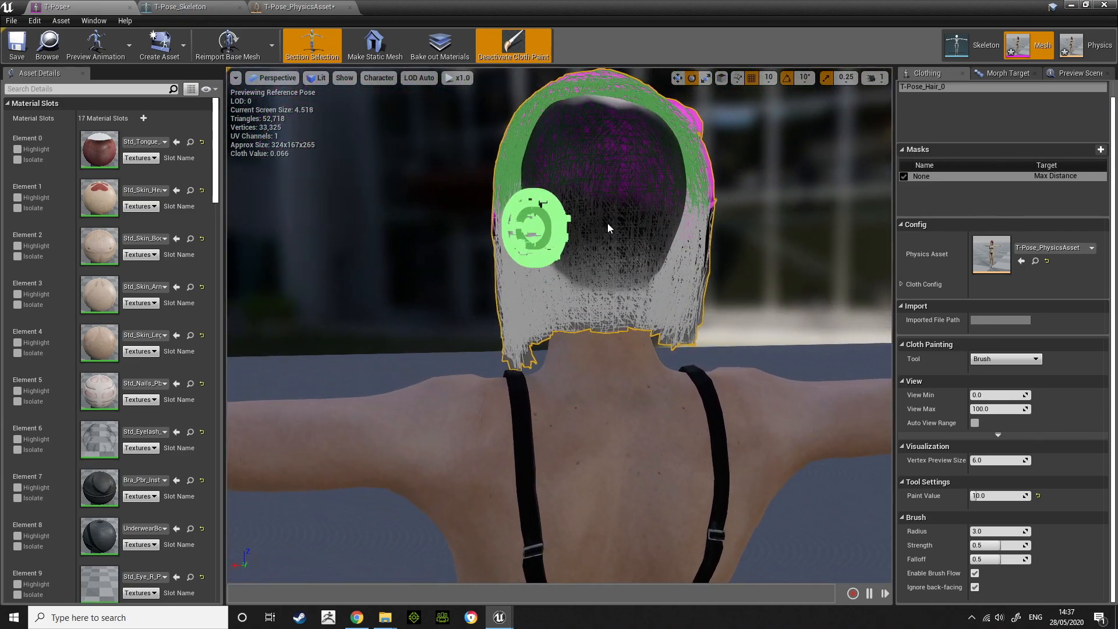
left_click_drag(529, 279, 778, 277)
key("w")
mouse_move(778, 278)
right_mouse_down()
mouse_move(652, 274)
mouse_move(717, 274)
right_mouse_up()
left_click_drag(481, 261, 833, 264)
- Deactivate cloth painting and inspect the simulated hair from the front
scroll(1026, 137, "up", 2)
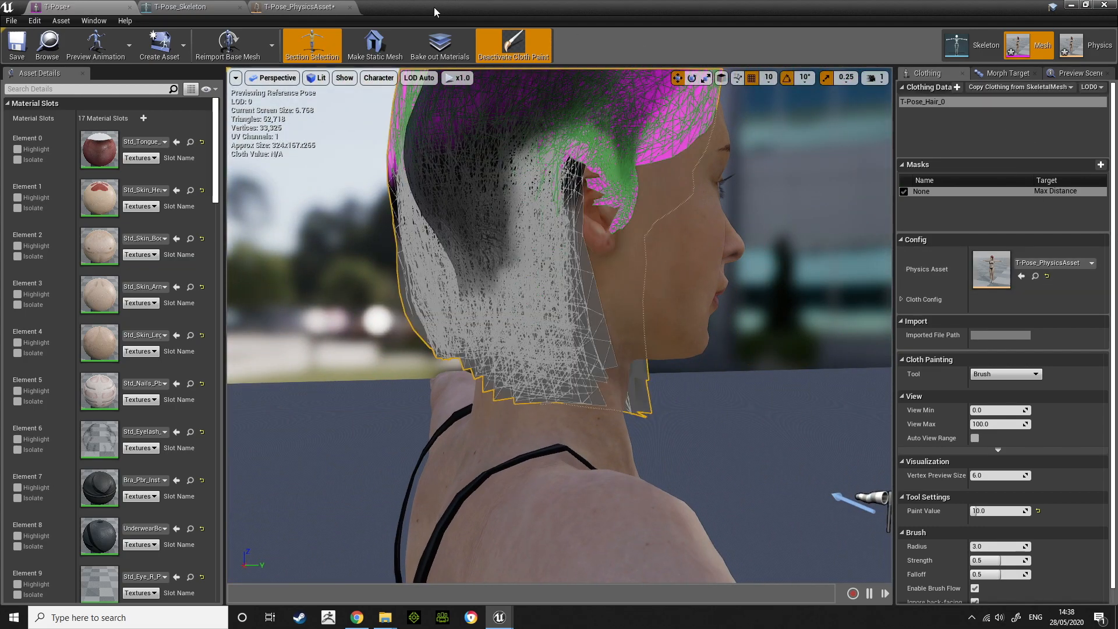
left_click(507, 60)
mouse_move(744, 266)
right_mouse_down()
mouse_move(629, 268)
mouse_move(797, 231)
mouse_move(773, 236)
right_mouse_up()
left_click(797, 227)
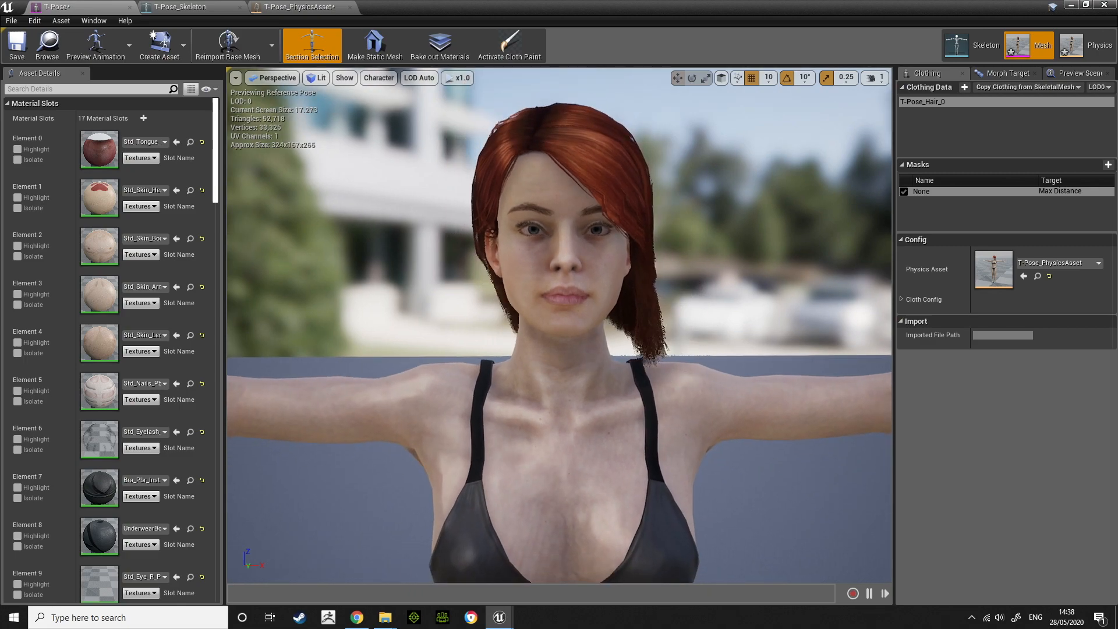